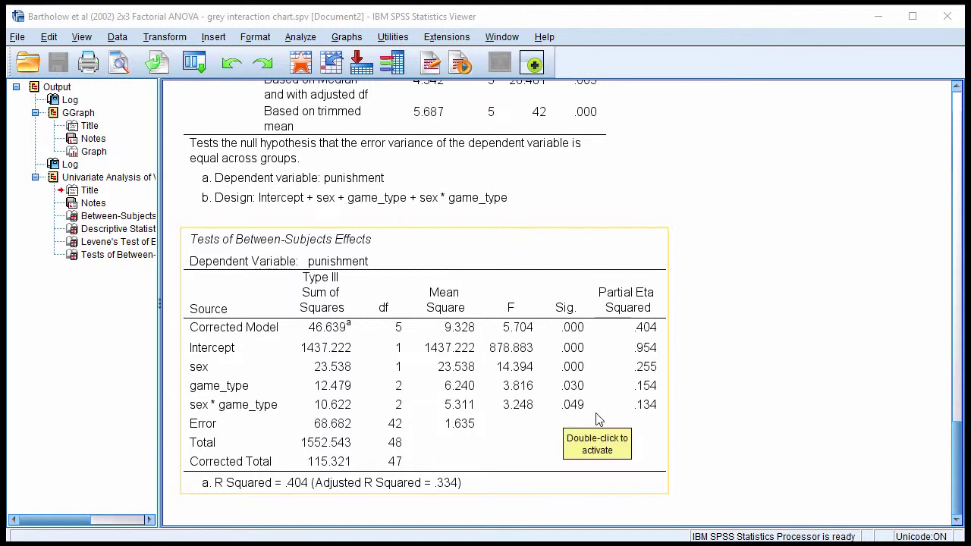
- Bring the Figure C9.5 bar chart of noise blast means to the front
{"action": "key", "text": "alt+Tab"}
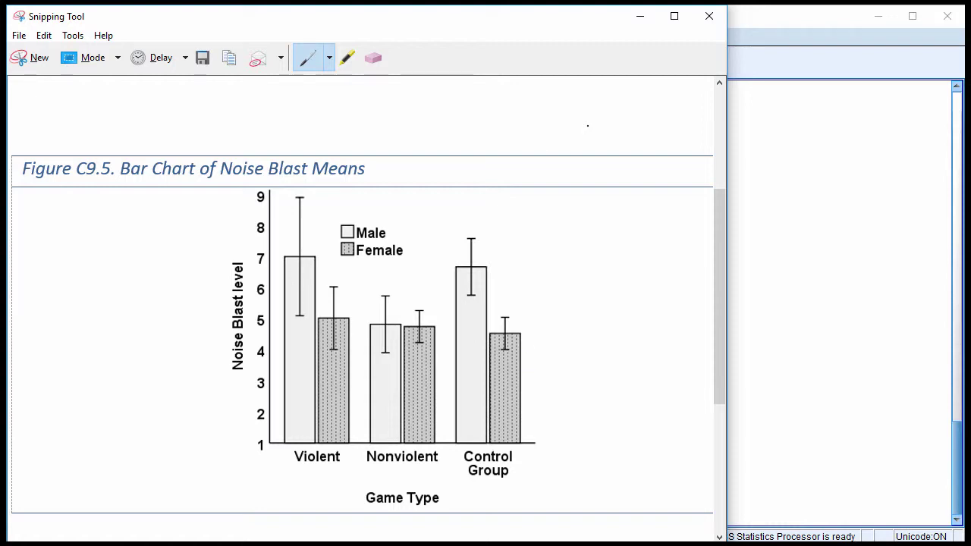
- Return to the video games data and inspect the game_type codes in rows 15 and 22
{"action": "left_click", "coordinate": [642, 17]}
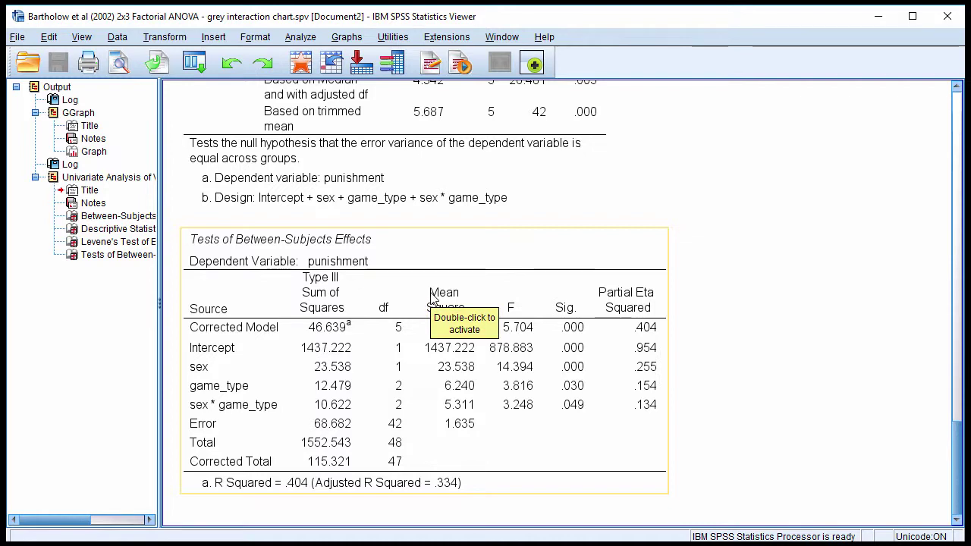
{"action": "key", "text": "alt+Tab"}
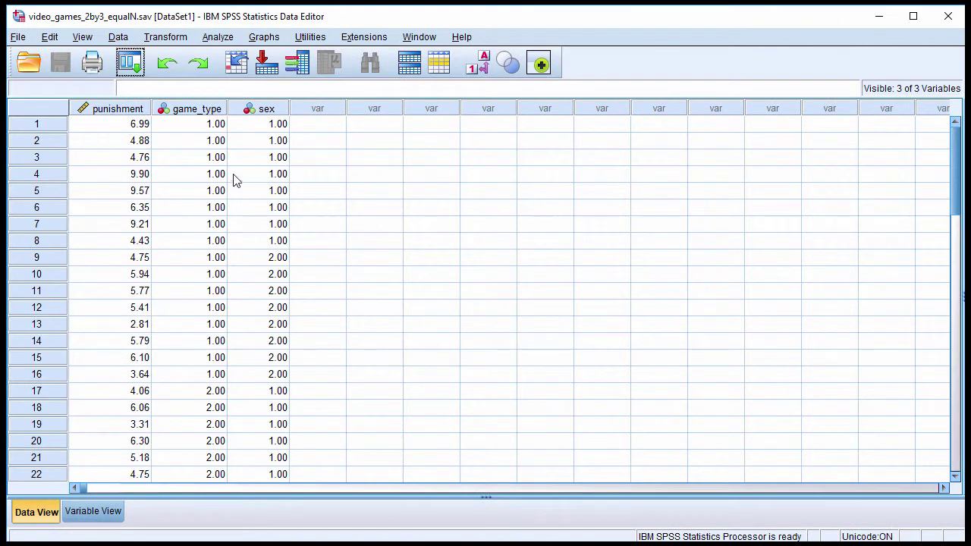
{"action": "left_click", "coordinate": [215, 131]}
{"action": "scroll", "coordinate": [224, 243], "scroll_direction": "down", "scroll_amount": 6}
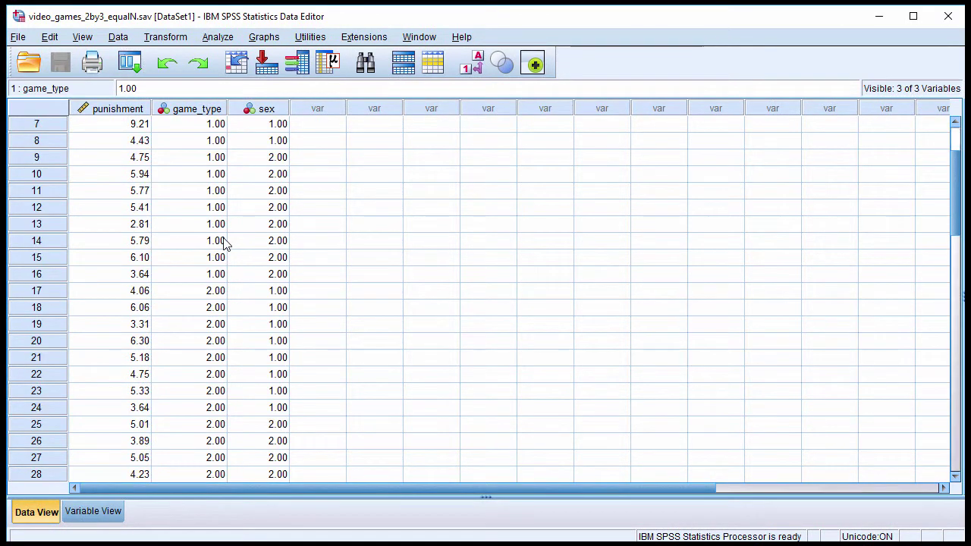
{"action": "scroll", "coordinate": [224, 243], "scroll_direction": "up", "scroll_amount": 2}
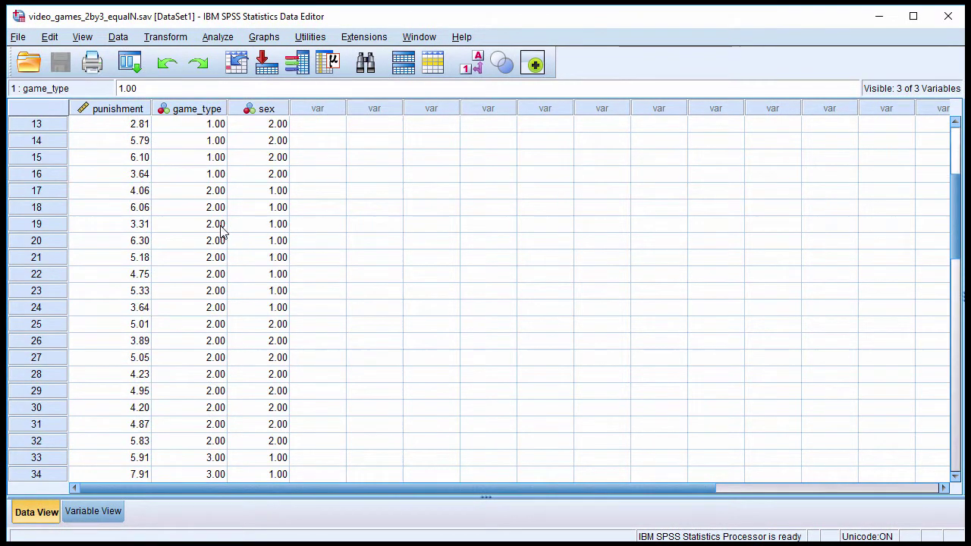
{"action": "left_click", "coordinate": [216, 157]}
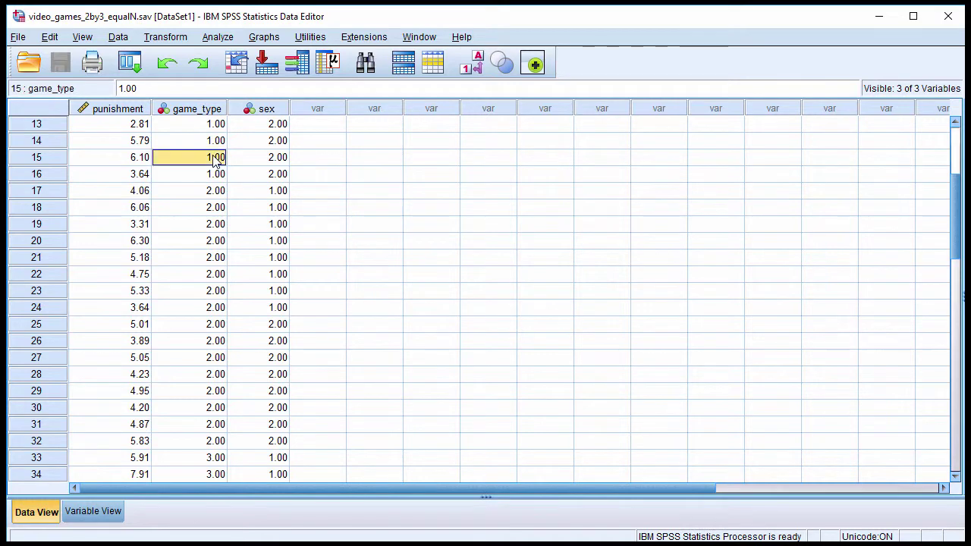
{"action": "left_click", "coordinate": [213, 274]}
- In Variable View, confirm game_type codes 1 and 2 are labelled Violent and Nonviolent
{"action": "left_click", "coordinate": [93, 511]}
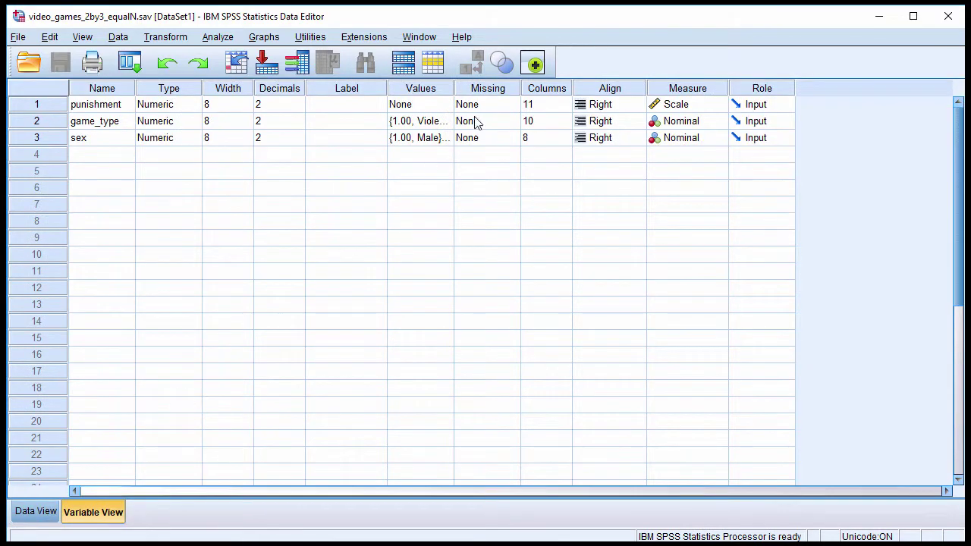
{"action": "left_click", "coordinate": [440, 122]}
{"action": "left_click", "coordinate": [449, 121]}
{"action": "left_click", "coordinate": [451, 264]}
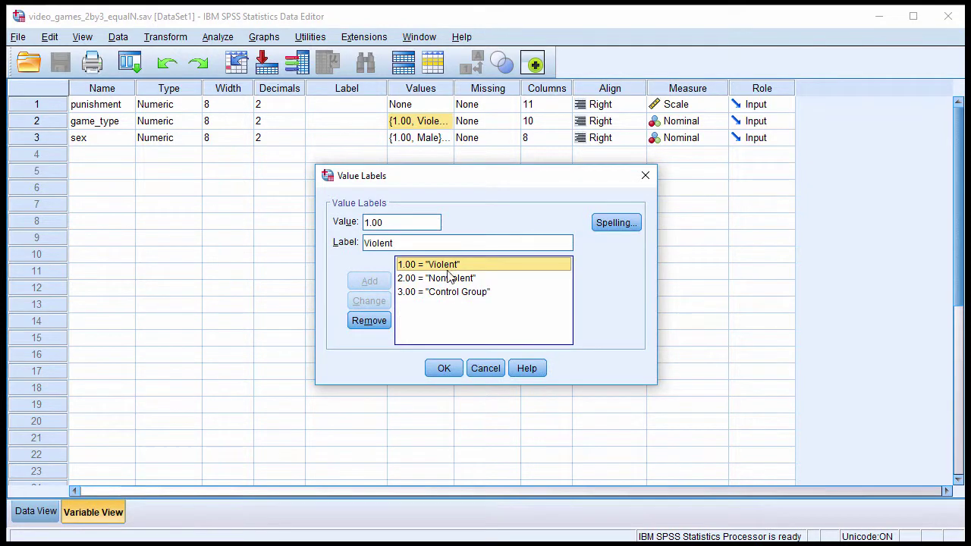
{"action": "left_click", "coordinate": [449, 279]}
{"action": "left_click", "coordinate": [644, 177]}
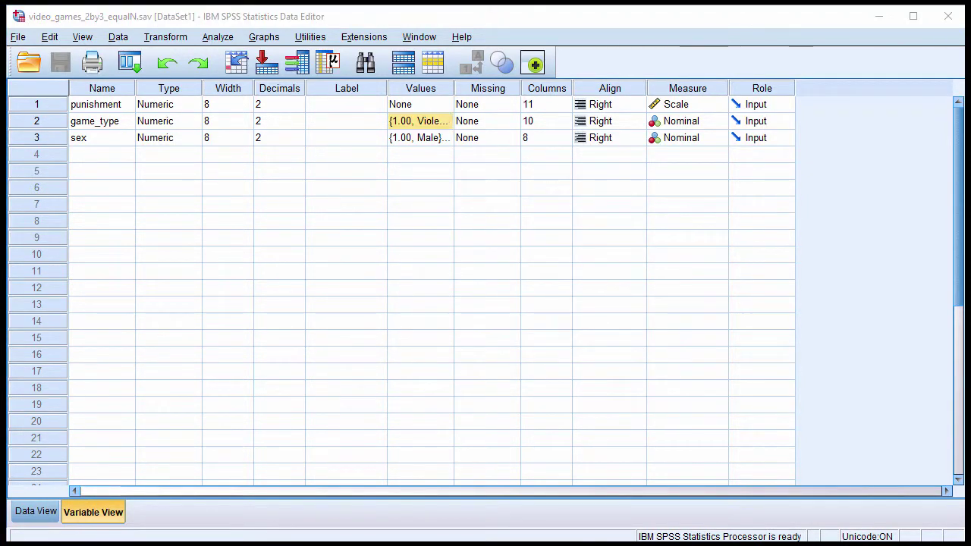
- Switch to the Word document showing Figure C9.6's three interaction panels
{"action": "key", "text": "alt+Tab"}
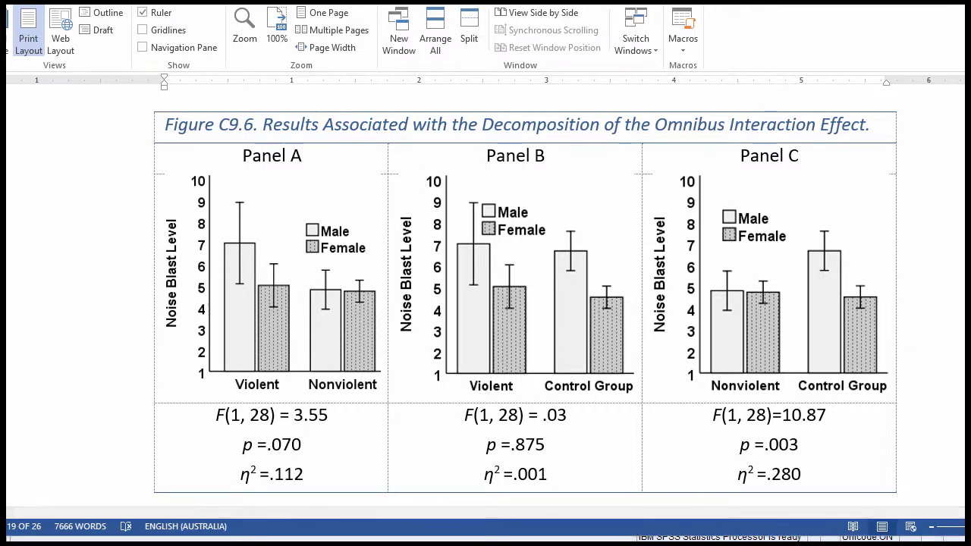
- Filter cases through Select Cases with the If condition game_type<3
{"action": "left_click", "coordinate": [141, 536]}
{"action": "left_click", "coordinate": [36, 512]}
{"action": "left_click", "coordinate": [118, 36]}
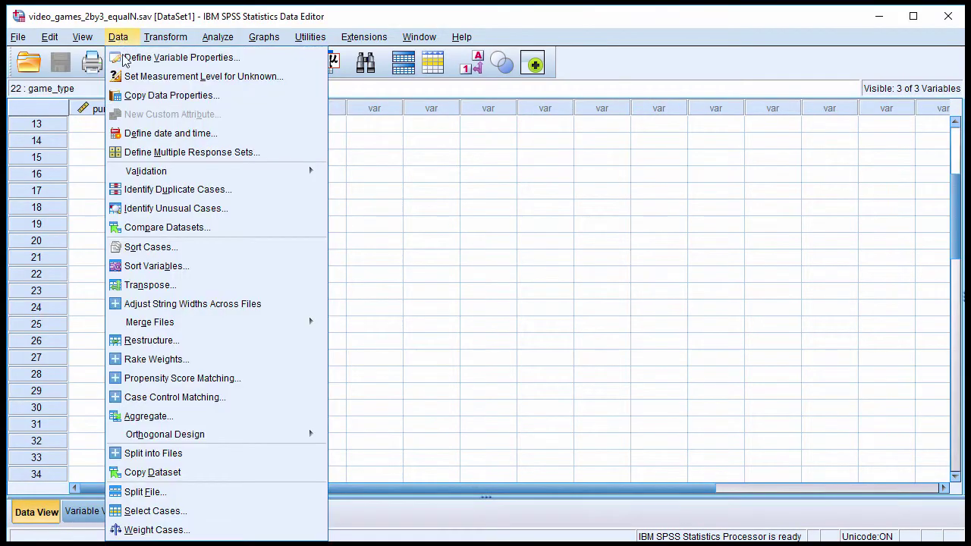
{"action": "left_click", "coordinate": [168, 513]}
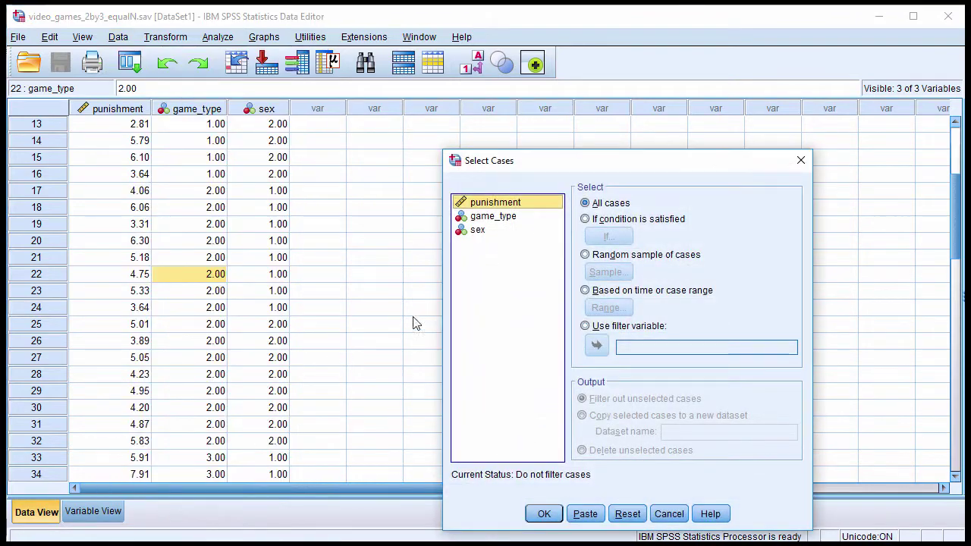
{"action": "left_click", "coordinate": [627, 220]}
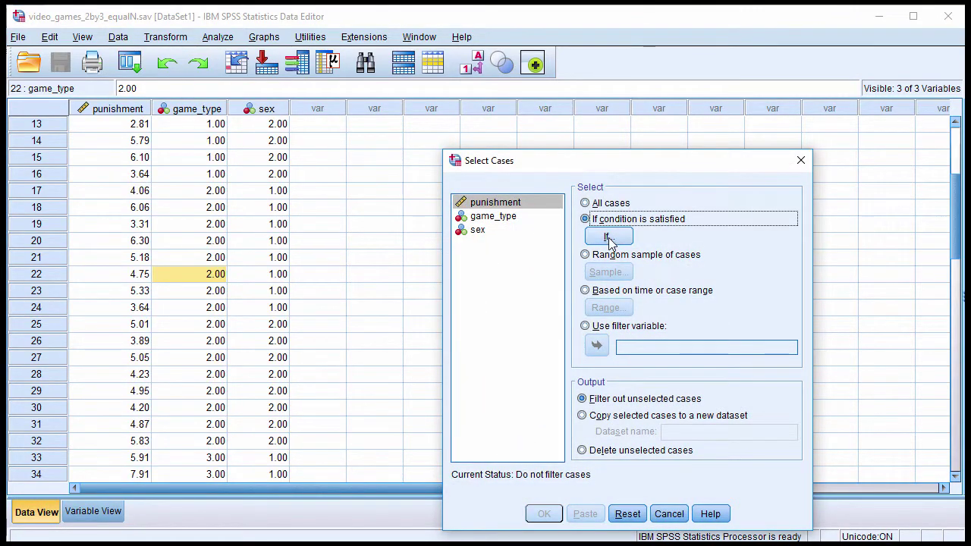
{"action": "left_click", "coordinate": [610, 239]}
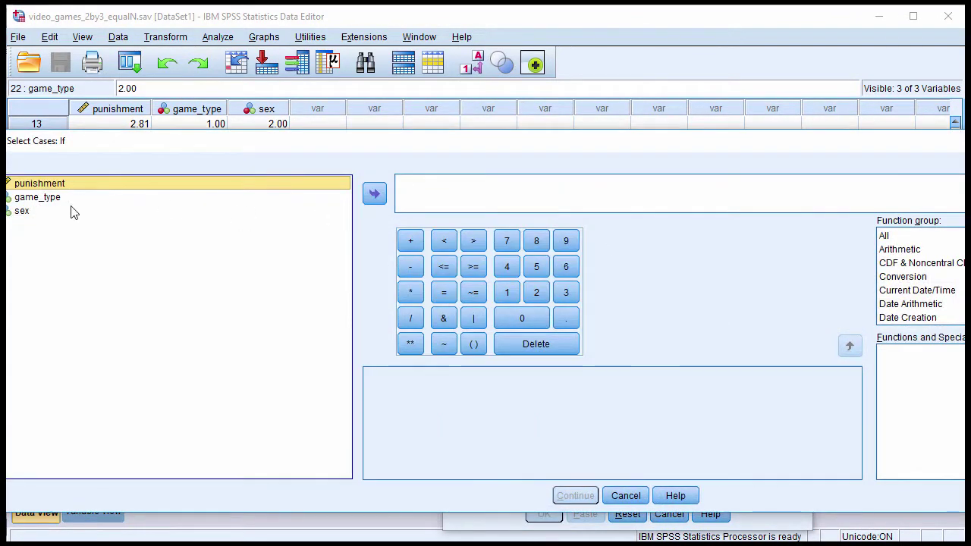
{"action": "left_click_drag", "start_coordinate": [46, 144], "coordinate": [90, 31]}
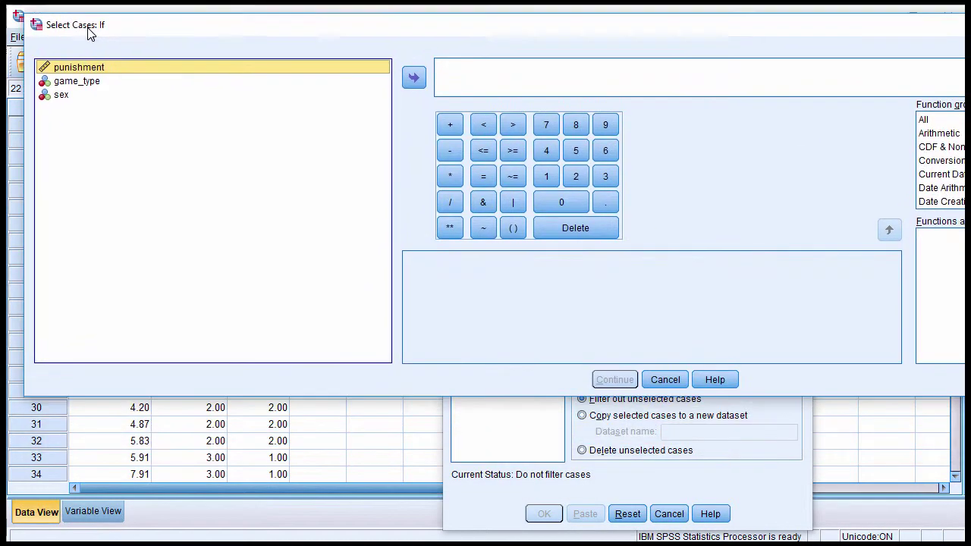
{"action": "double_click", "coordinate": [76, 81]}
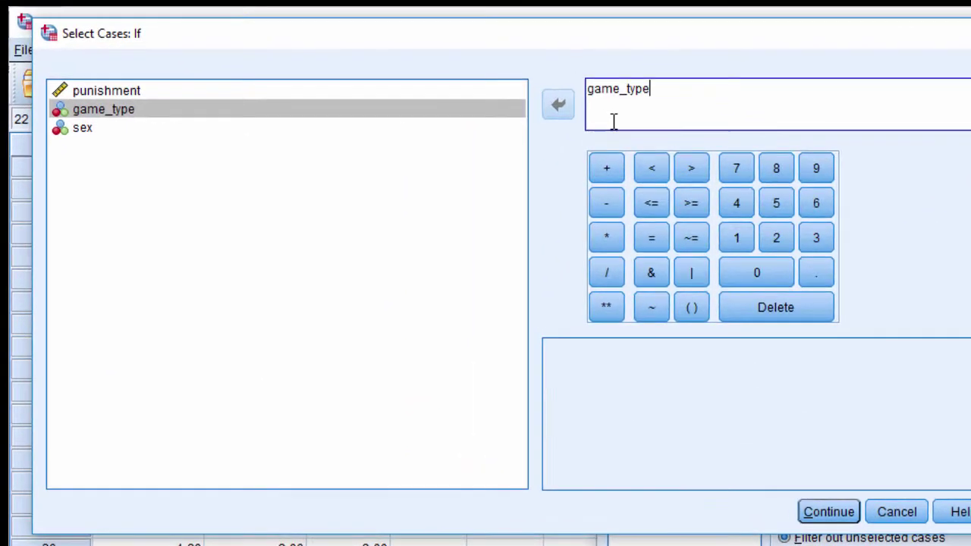
{"action": "type", "text": "<3"}
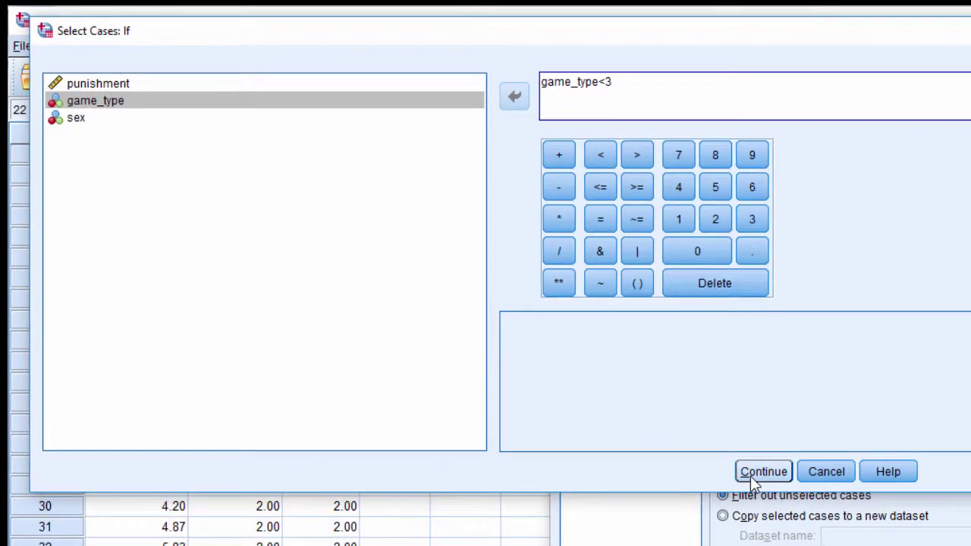
{"action": "left_click", "coordinate": [825, 512]}
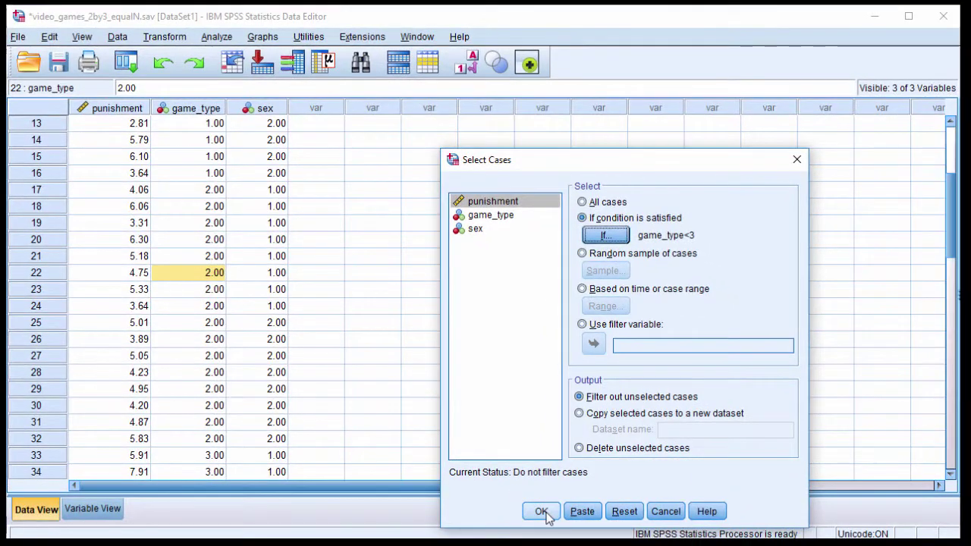
{"action": "left_click", "coordinate": [543, 513]}
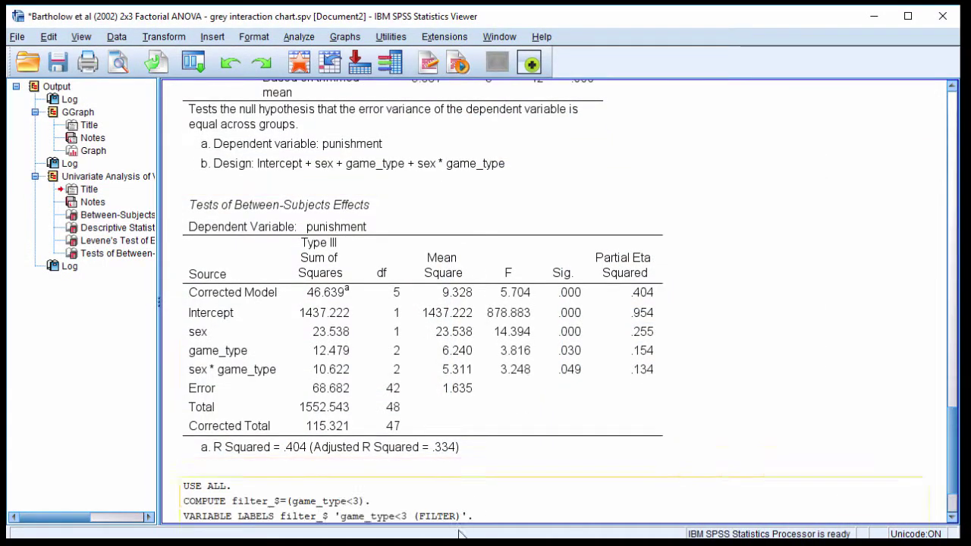
- Check the game_type codes of the kept cases in the data grid, including row 25
{"action": "key", "text": "alt+Tab"}
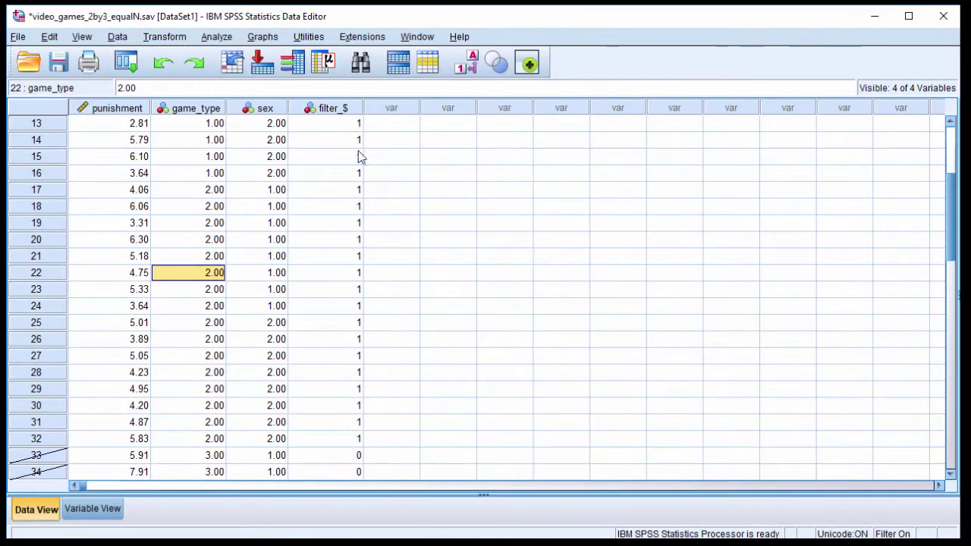
{"action": "scroll", "coordinate": [208, 343], "scroll_direction": "down", "scroll_amount": 4}
{"action": "scroll", "coordinate": [208, 343], "scroll_direction": "down", "scroll_amount": 2}
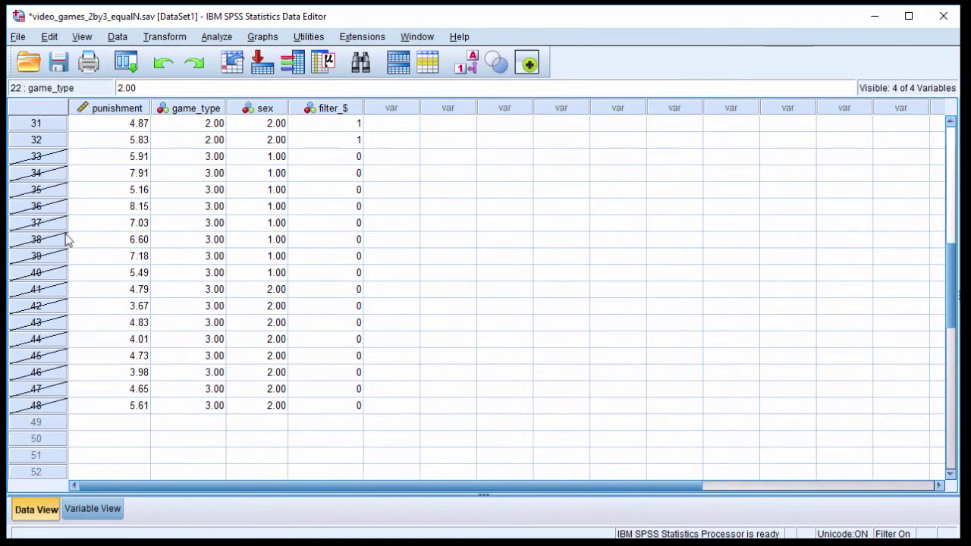
{"action": "scroll", "coordinate": [231, 376], "scroll_direction": "up", "scroll_amount": 10}
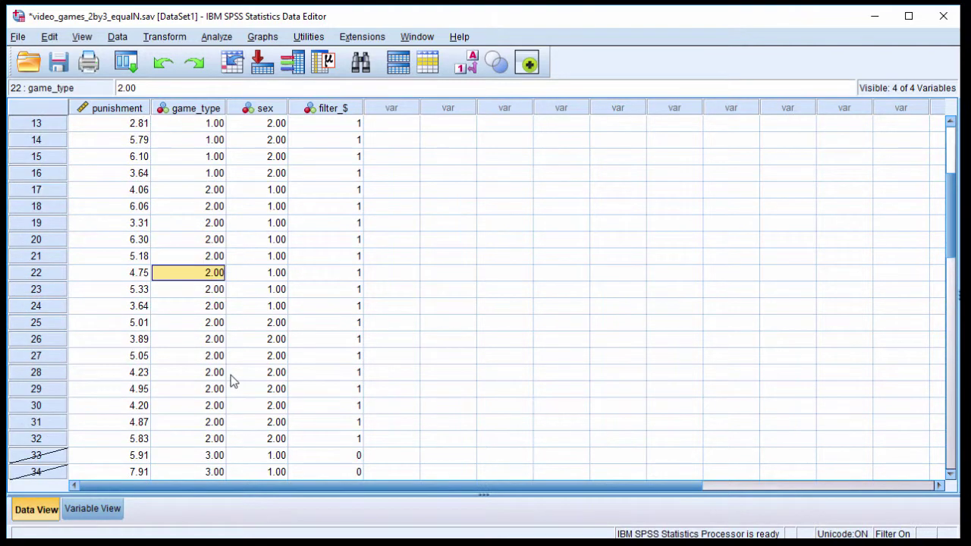
{"action": "left_click", "coordinate": [212, 132]}
{"action": "scroll", "coordinate": [220, 271], "scroll_direction": "down", "scroll_amount": 3}
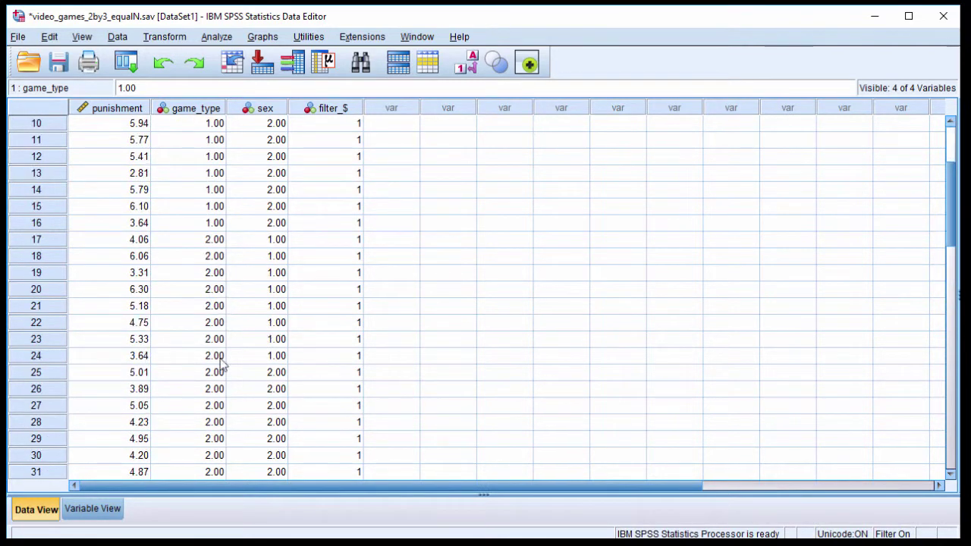
{"action": "left_click", "coordinate": [221, 374]}
- Reconfirm game_type labels 1 Violent and 2 Nonviolent, then return to the output Viewer
{"action": "left_click", "coordinate": [106, 509]}
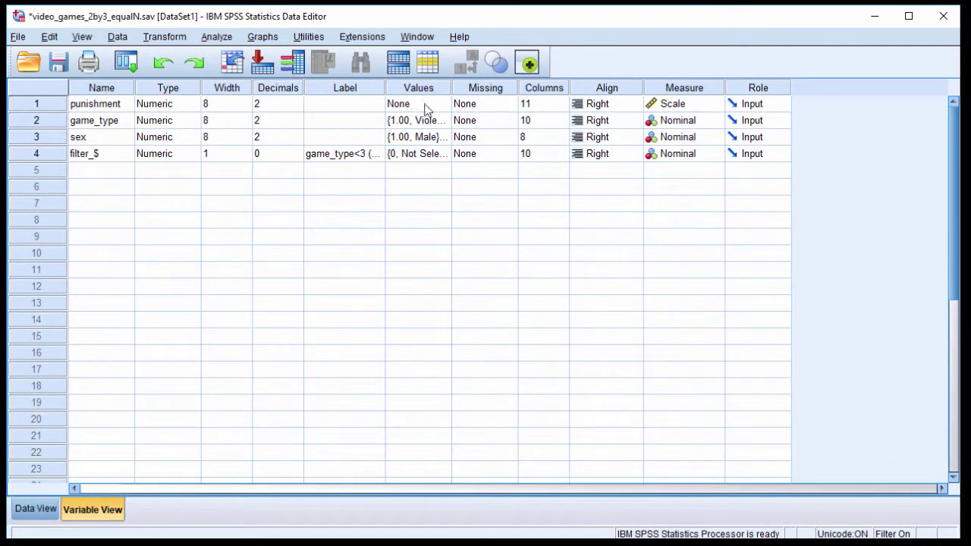
{"action": "left_click", "coordinate": [442, 123]}
{"action": "left_click", "coordinate": [430, 263]}
{"action": "left_click", "coordinate": [434, 277]}
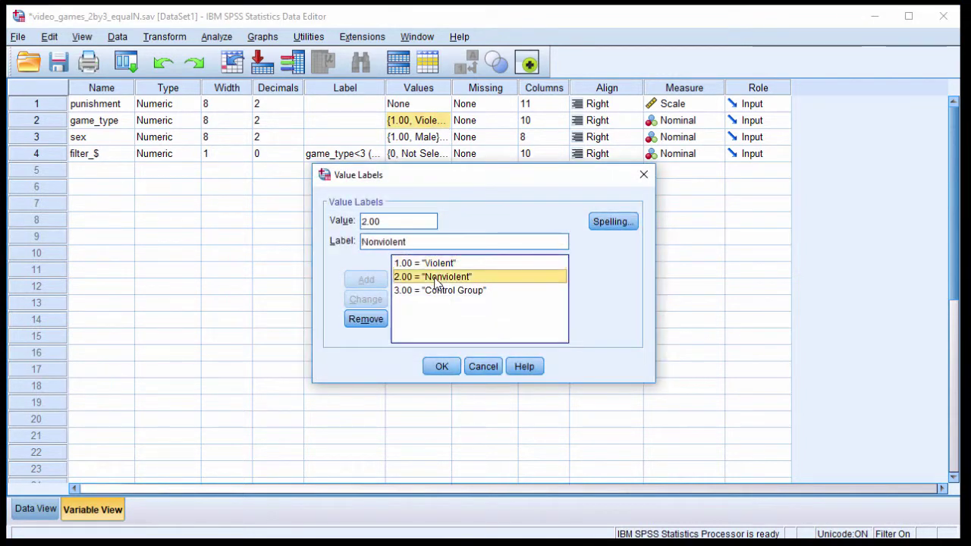
{"action": "left_click", "coordinate": [644, 174]}
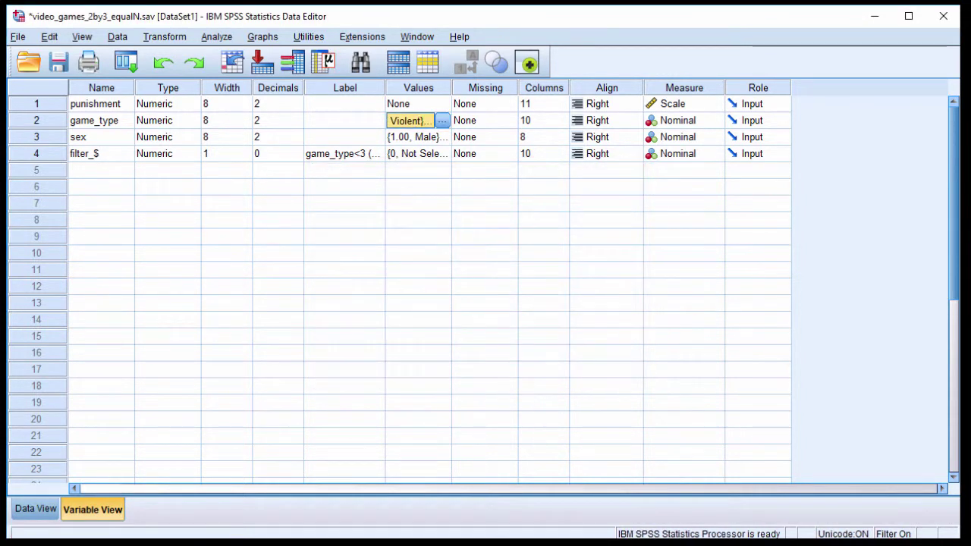
{"action": "key", "text": "alt+Tab"}
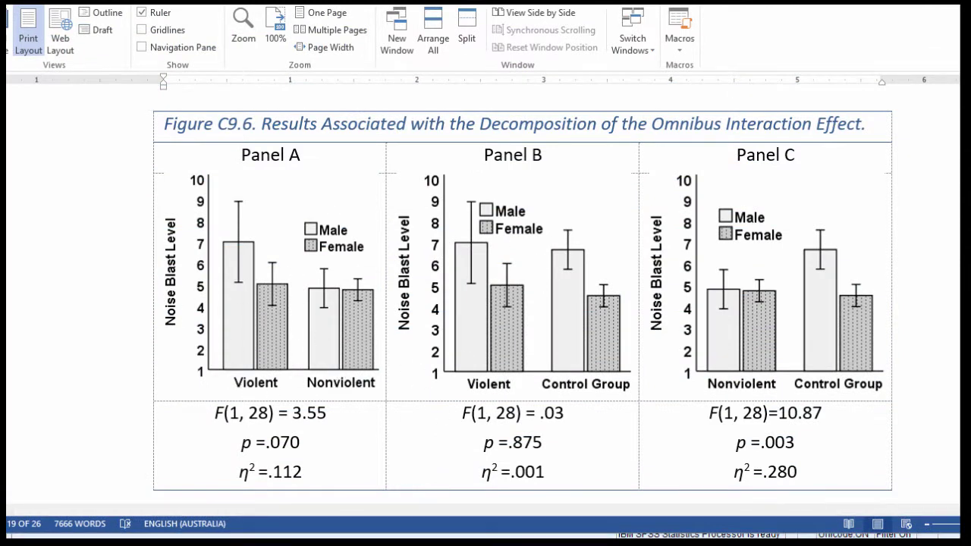
{"action": "key", "text": "alt+Tab"}
- Set up a Univariate GLM with punishment as dependent and game_type and sex as fixed factors
{"action": "left_click", "coordinate": [296, 38]}
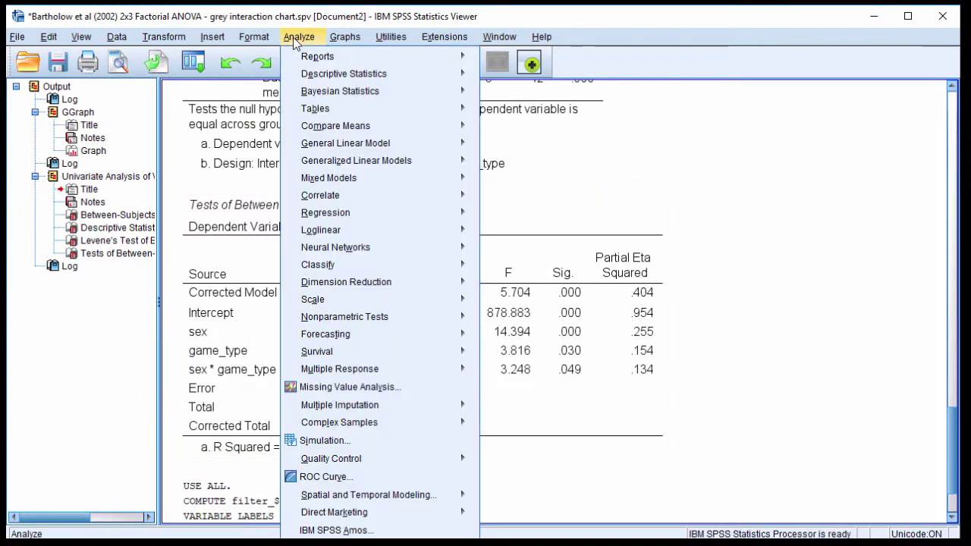
{"action": "mouse_move", "coordinate": [395, 144]}
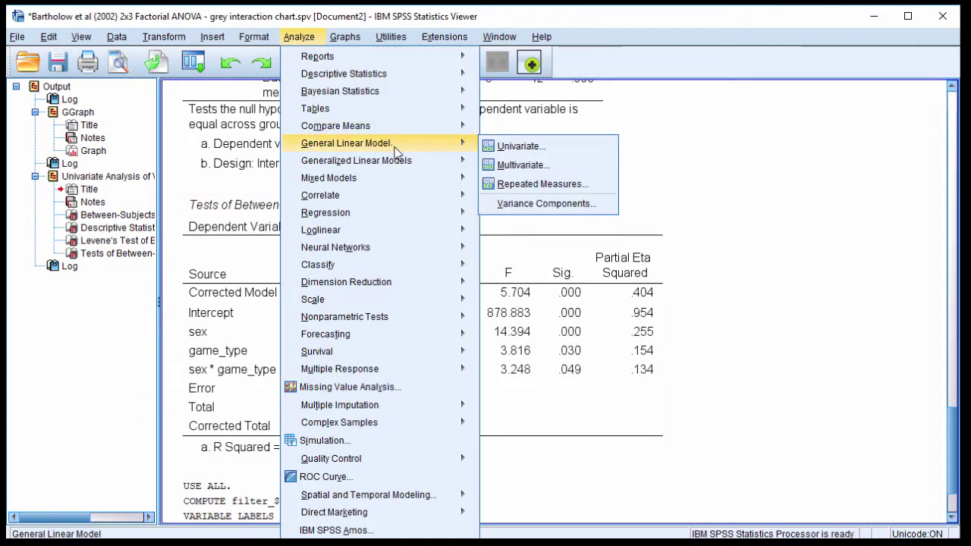
{"action": "left_click", "coordinate": [512, 150]}
{"action": "left_click", "coordinate": [439, 74]}
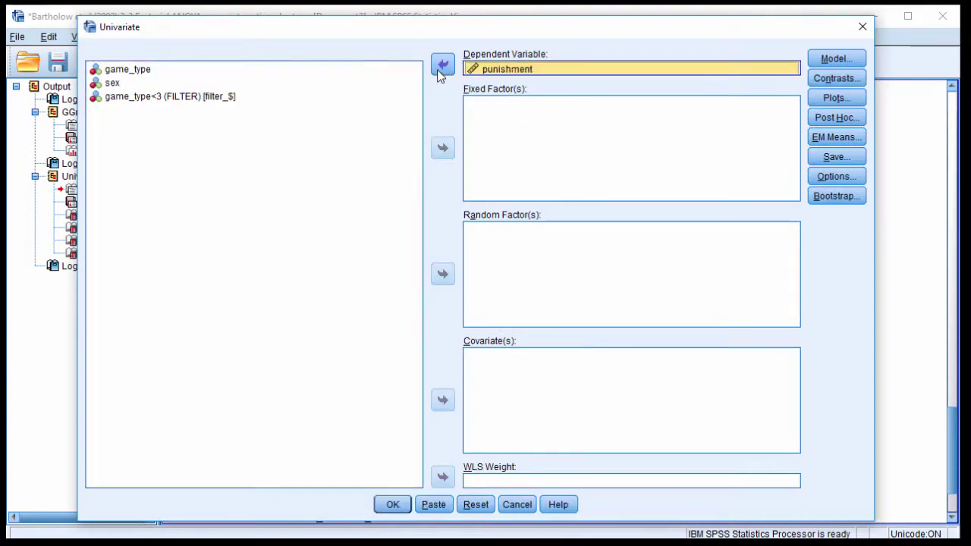
{"action": "left_click", "coordinate": [156, 74]}
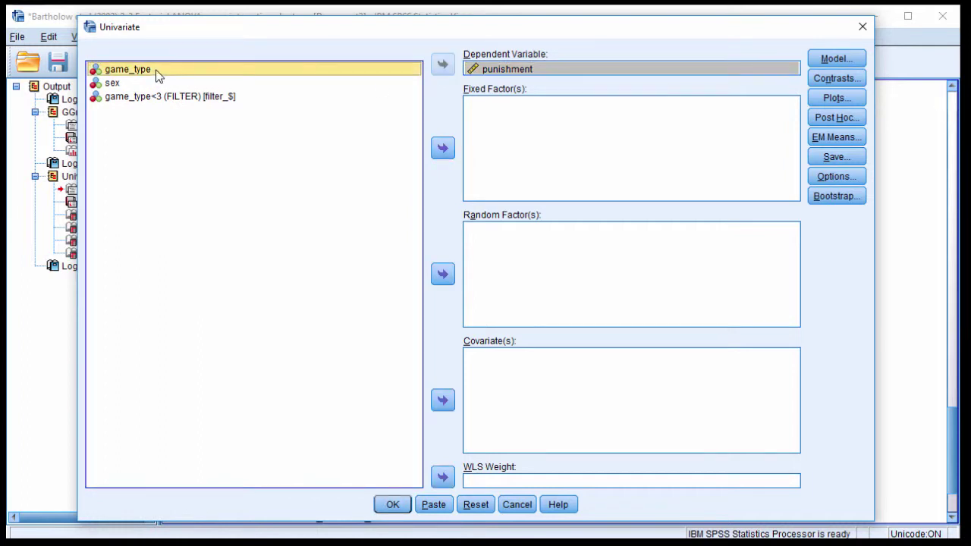
{"action": "left_click", "coordinate": [129, 83], "text": "shift"}
{"action": "left_click", "coordinate": [441, 155]}
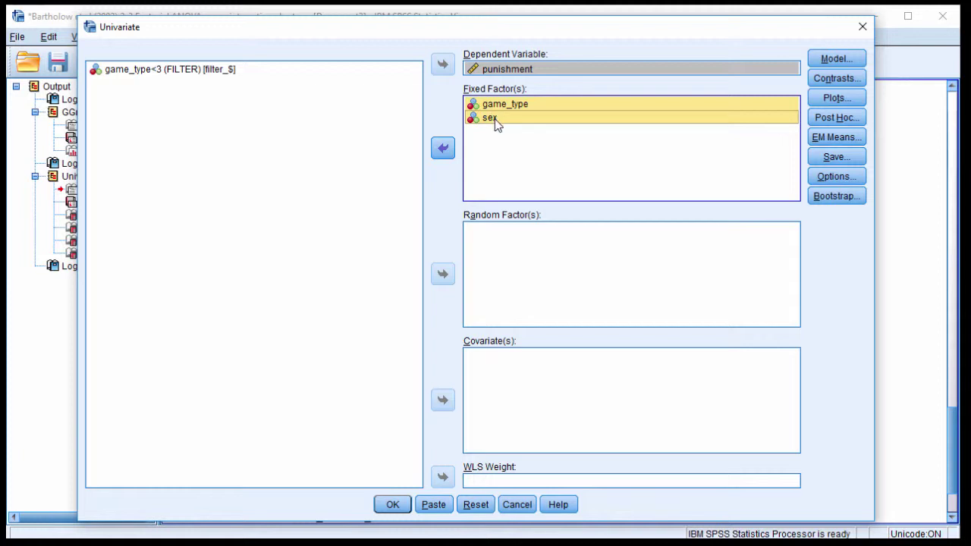
- Request descriptive statistics, effect size estimates and homogeneity tests, then run the ANOVA
{"action": "left_click", "coordinate": [835, 176]}
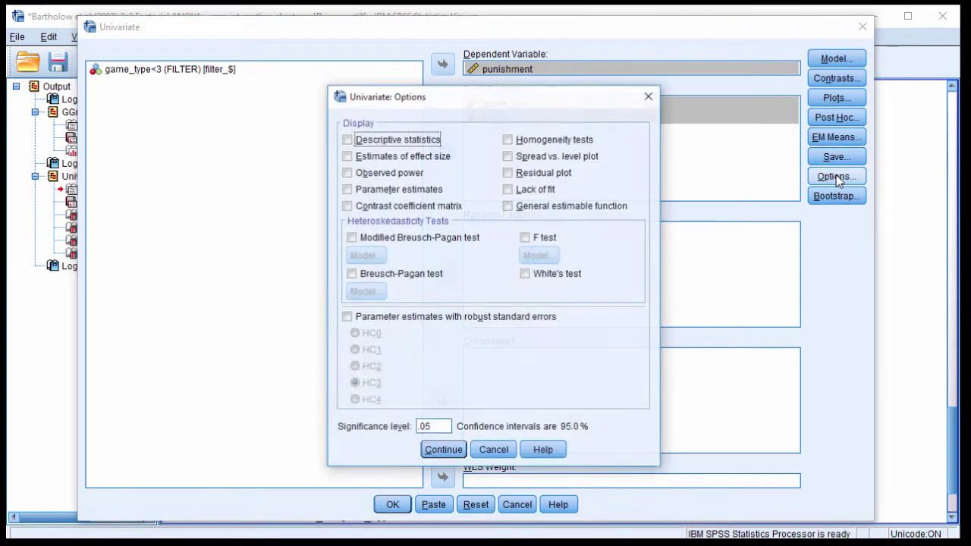
{"action": "left_click", "coordinate": [422, 139]}
{"action": "left_click", "coordinate": [421, 156]}
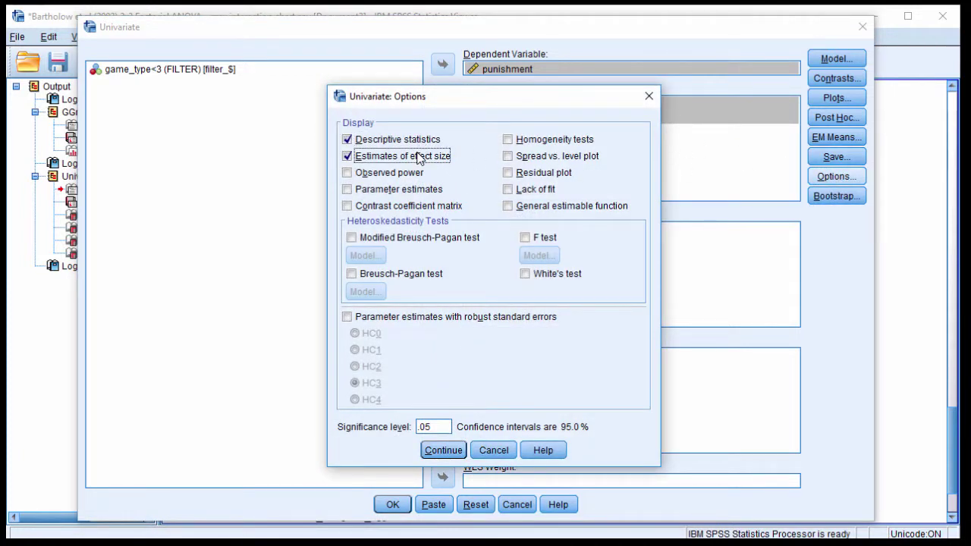
{"action": "left_click", "coordinate": [508, 139]}
{"action": "left_click", "coordinate": [444, 452]}
{"action": "left_click", "coordinate": [392, 505]}
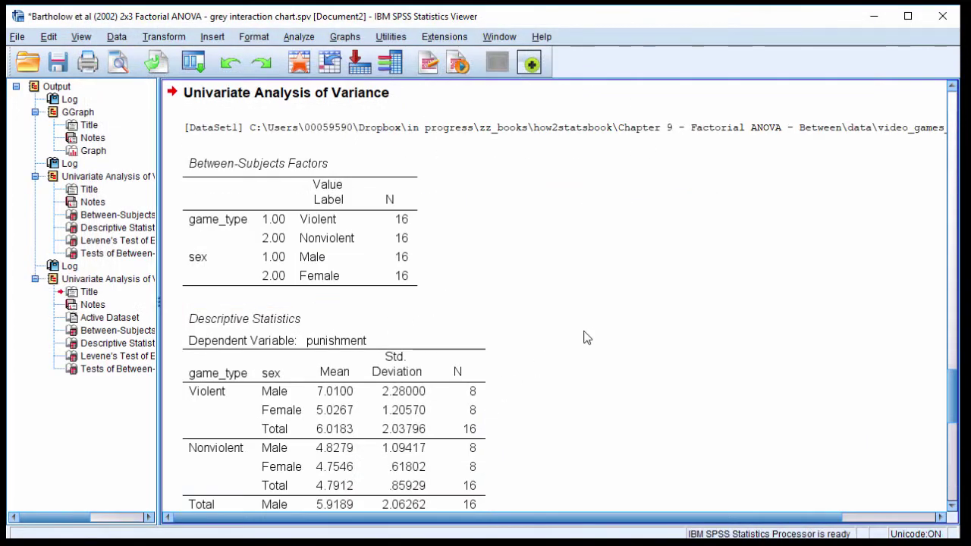
- Find the interaction result (F = 3.546, p = .070) and compare it with Figure C9.6 Panel A
{"action": "scroll", "coordinate": [590, 336], "scroll_direction": "down", "scroll_amount": 10}
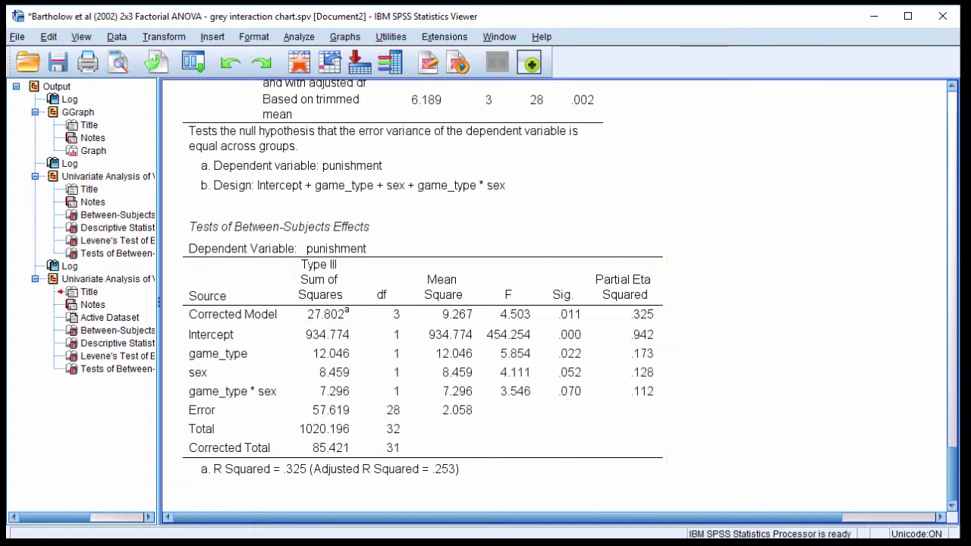
{"action": "key", "text": "alt+Tab"}
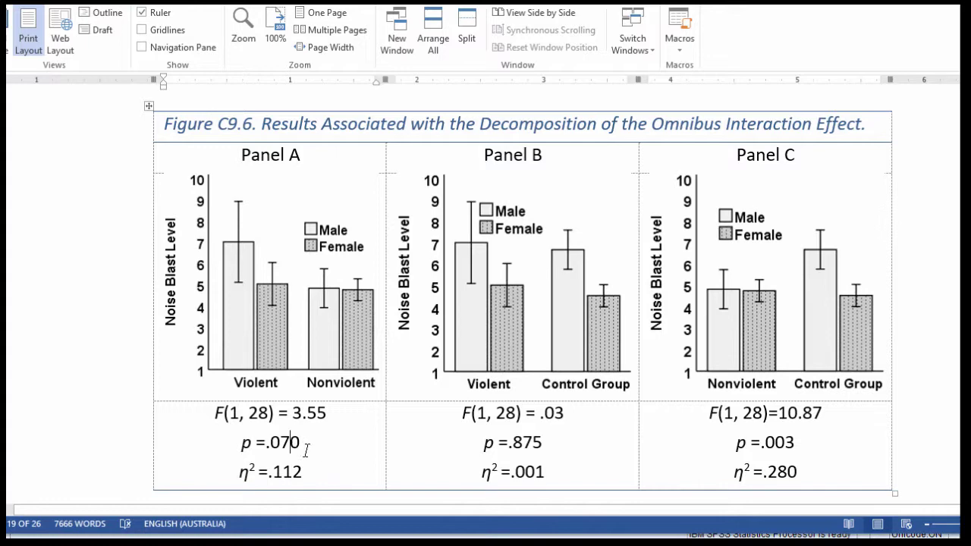
{"action": "triple_click", "coordinate": [305, 448]}
{"action": "left_click", "coordinate": [326, 432]}
{"action": "left_click", "coordinate": [292, 443]}
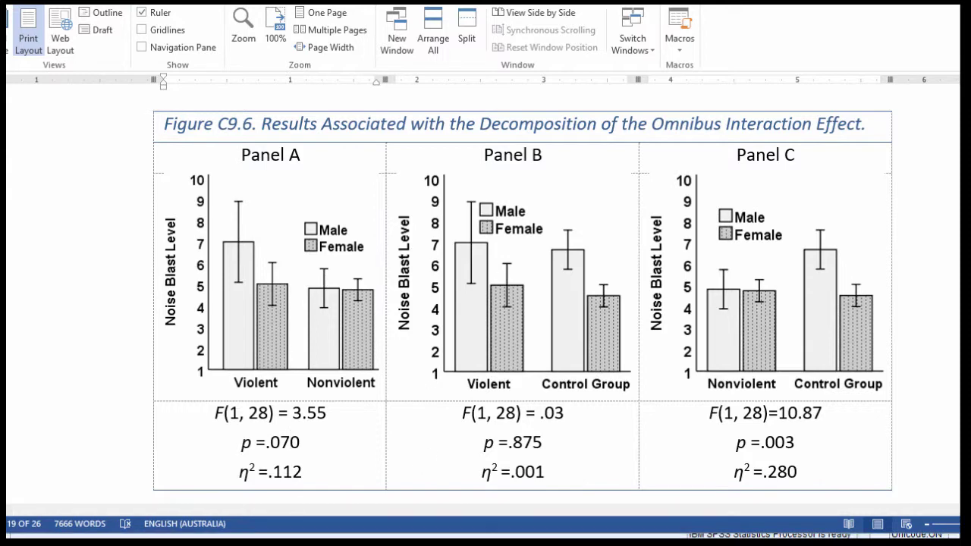
- Review the Tests of Between-Subjects Effects table and mark Panel B's p = .875 for comparison
{"action": "key", "text": "alt+Tab"}
{"action": "scroll", "coordinate": [702, 331], "scroll_direction": "up", "scroll_amount": 5}
{"action": "scroll", "coordinate": [699, 332], "scroll_direction": "down", "scroll_amount": 15}
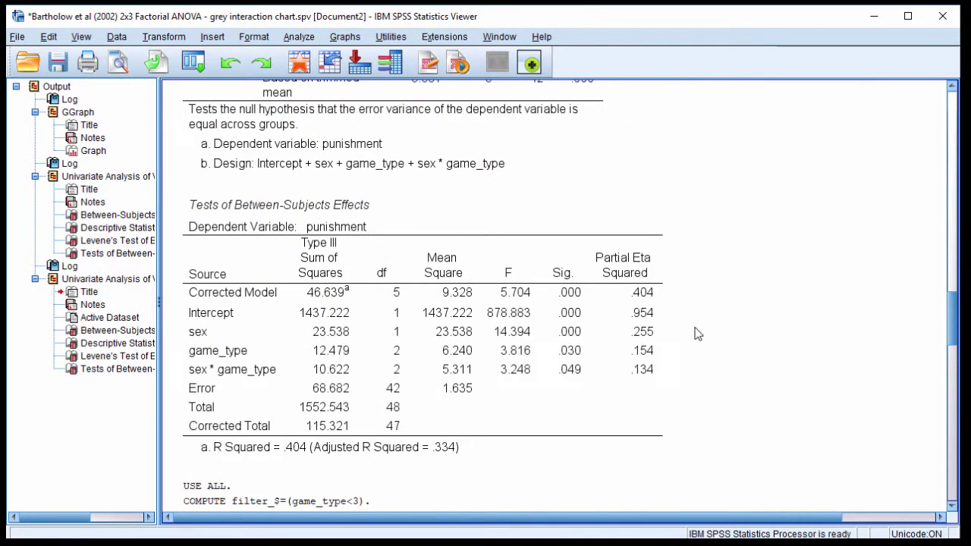
{"action": "left_click", "coordinate": [629, 345]}
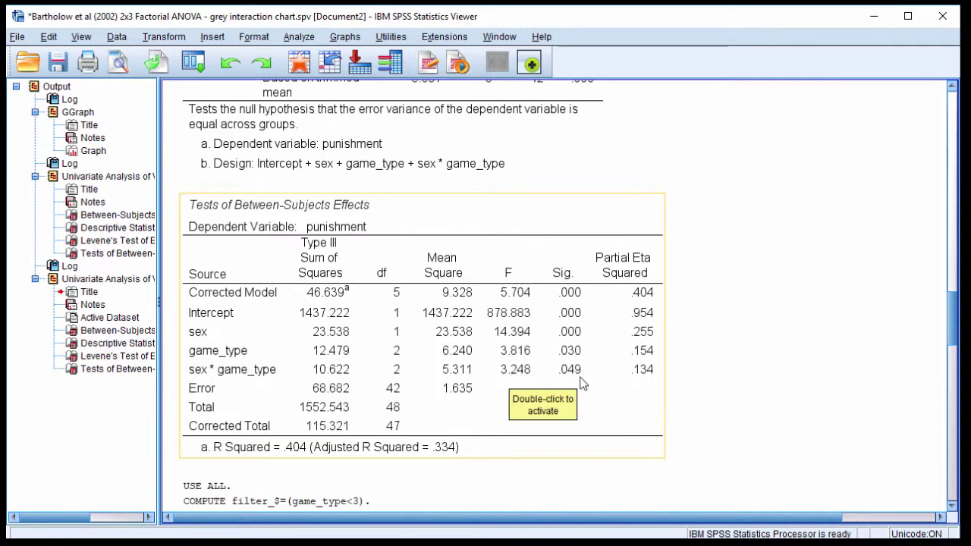
{"action": "scroll", "coordinate": [565, 383], "scroll_direction": "down", "scroll_amount": 5}
{"action": "scroll", "coordinate": [565, 387], "scroll_direction": "down", "scroll_amount": 15}
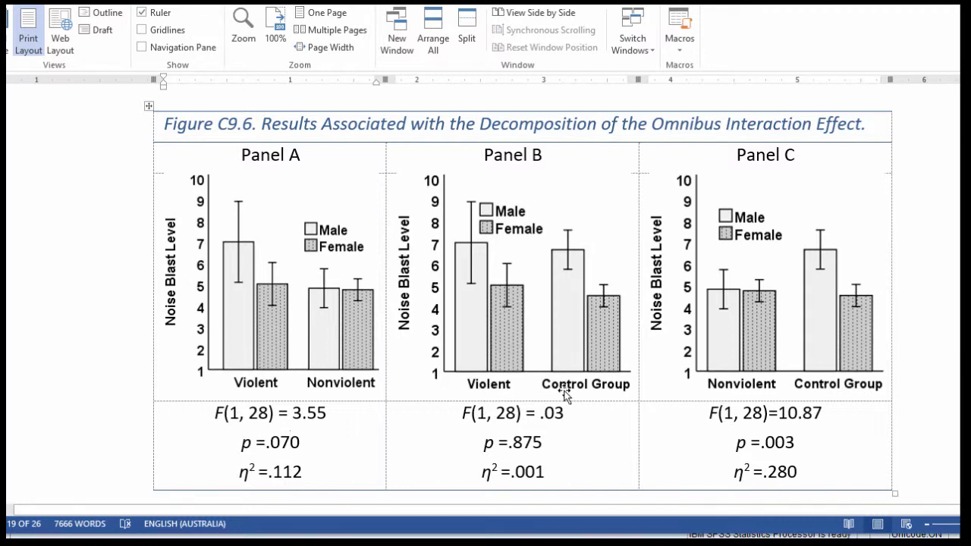
{"action": "left_click_drag", "start_coordinate": [559, 442], "coordinate": [483, 443]}
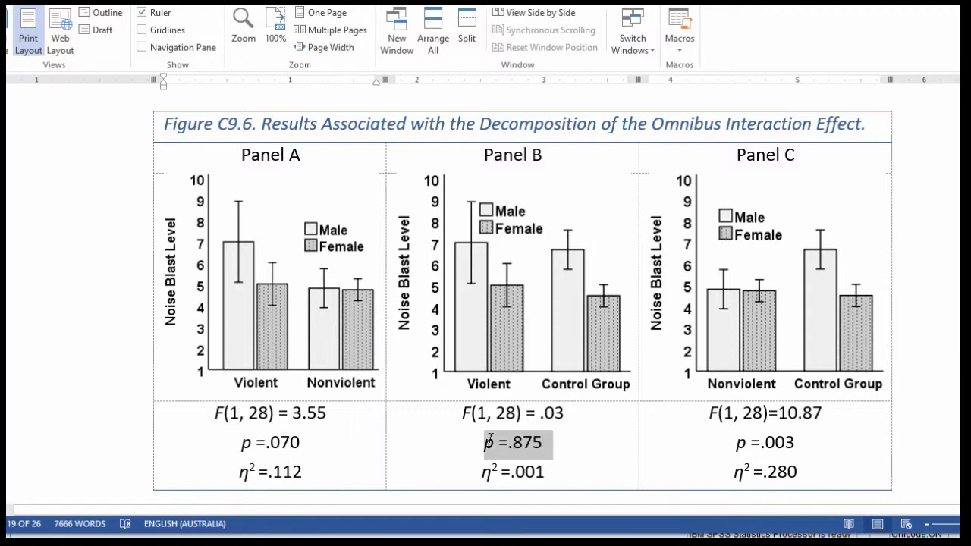
{"action": "left_click", "coordinate": [563, 454]}
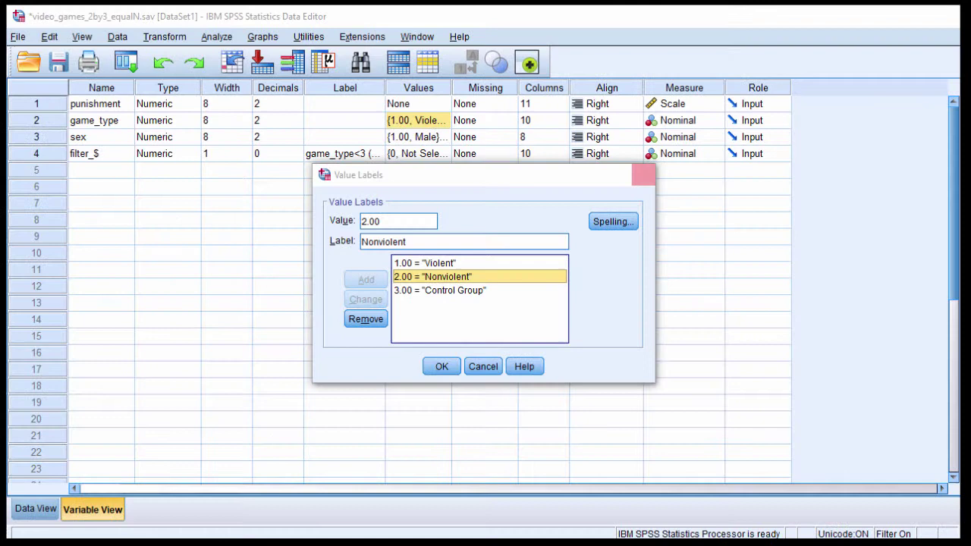
- Look up game_type's value labels to confirm code 3 is Control Group
{"action": "key", "text": "Escape"}
{"action": "left_click", "coordinate": [118, 37]}
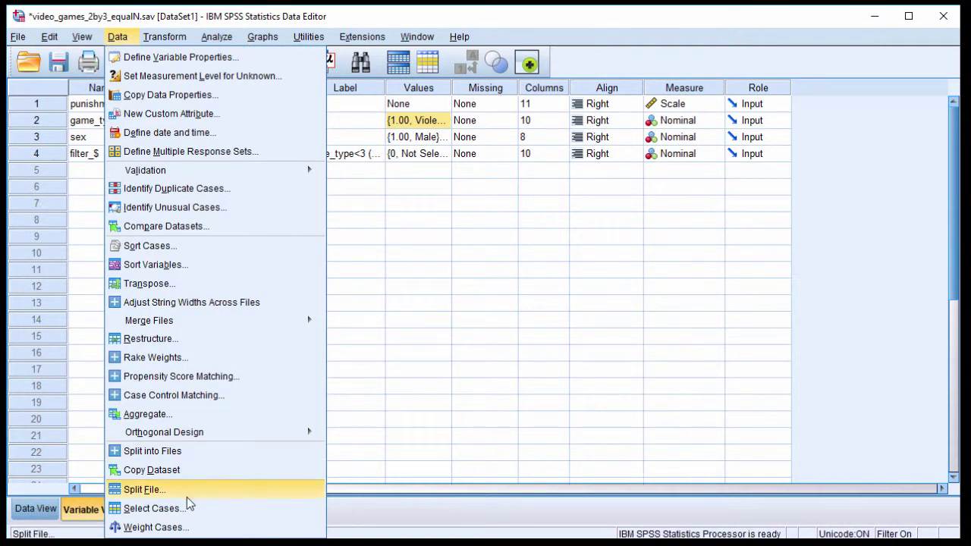
{"action": "left_click", "coordinate": [434, 271]}
{"action": "left_click", "coordinate": [444, 119]}
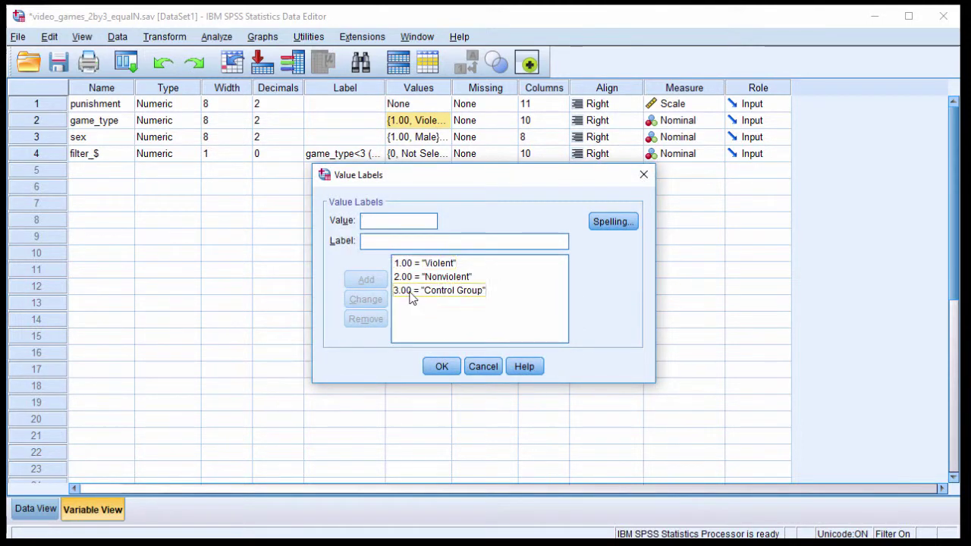
{"action": "left_click", "coordinate": [644, 175]}
- Change the Select Cases condition to game_type=1 | game_type = 3 and apply the filter
{"action": "left_click", "coordinate": [122, 37]}
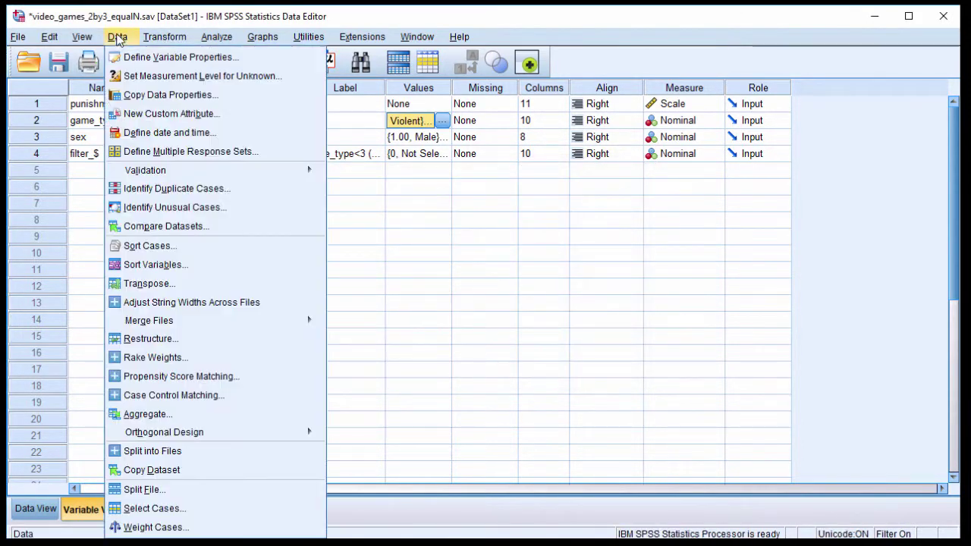
{"action": "left_click", "coordinate": [172, 506]}
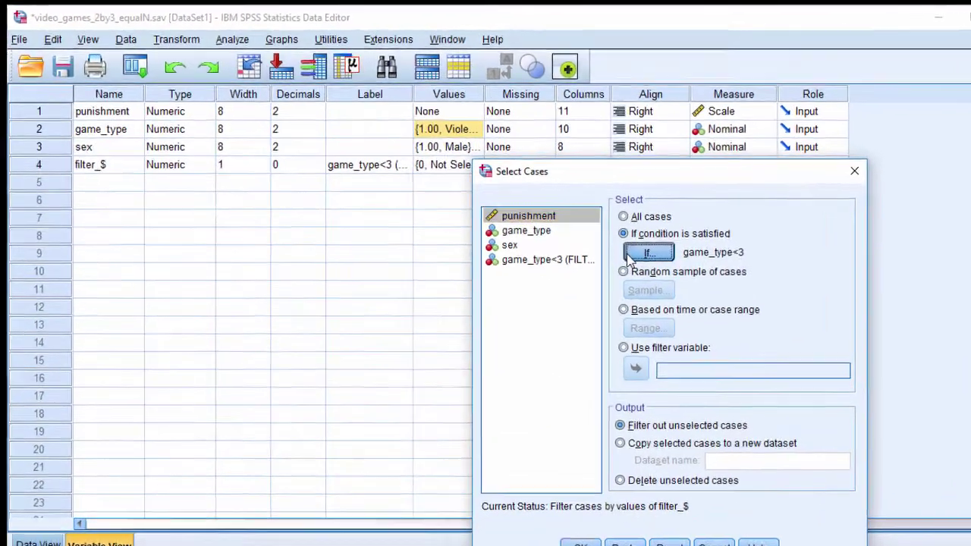
{"action": "left_click", "coordinate": [605, 236]}
{"action": "left_click", "coordinate": [699, 90]}
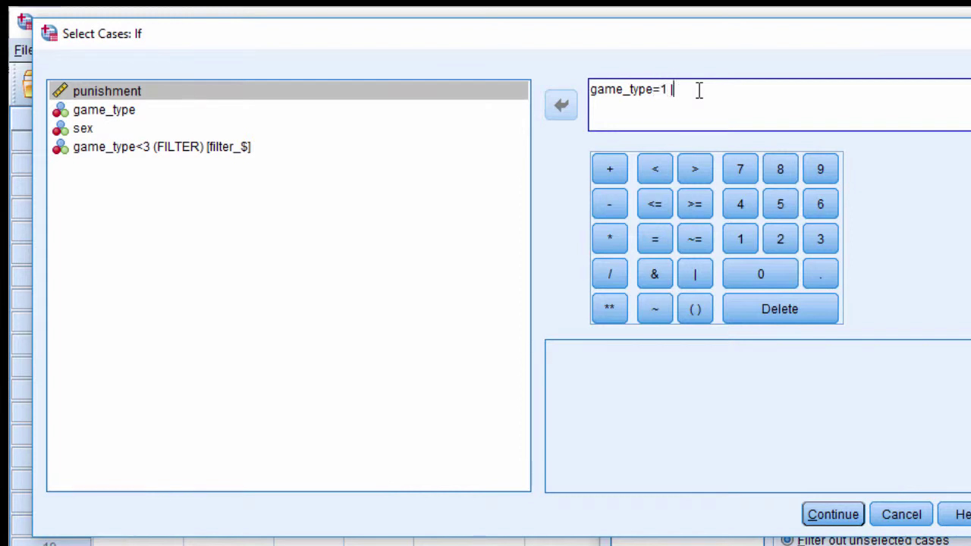
{"action": "double_click", "coordinate": [114, 115]}
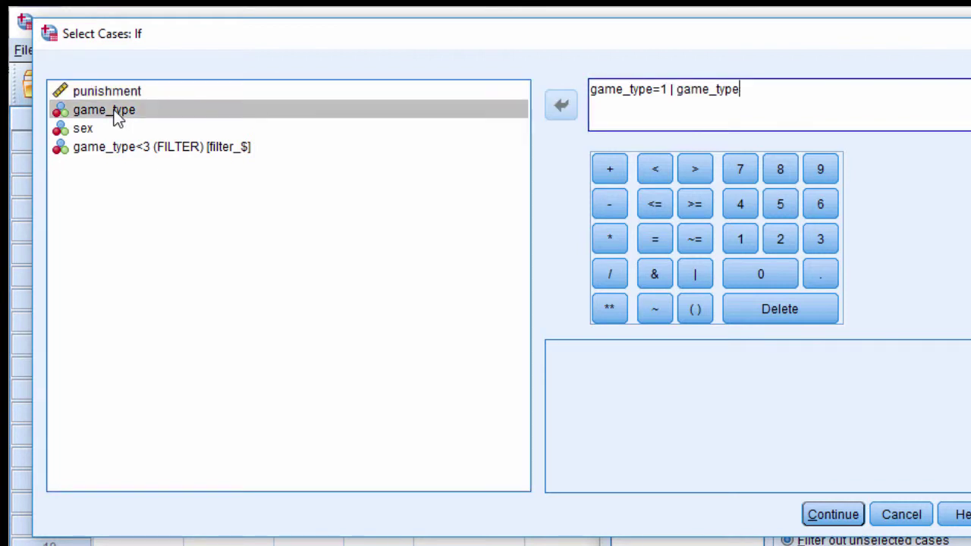
{"action": "type", "text": "= 3"}
{"action": "left_click", "coordinate": [672, 91]}
{"action": "left_click", "coordinate": [701, 83]}
{"action": "left_click", "coordinate": [740, 89]}
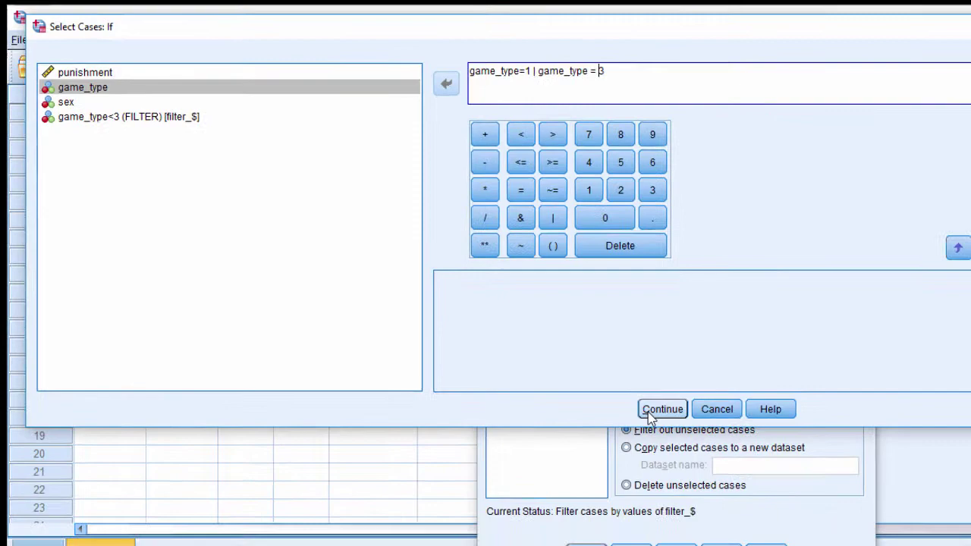
{"action": "left_click", "coordinate": [833, 515]}
{"action": "left_click", "coordinate": [547, 519]}
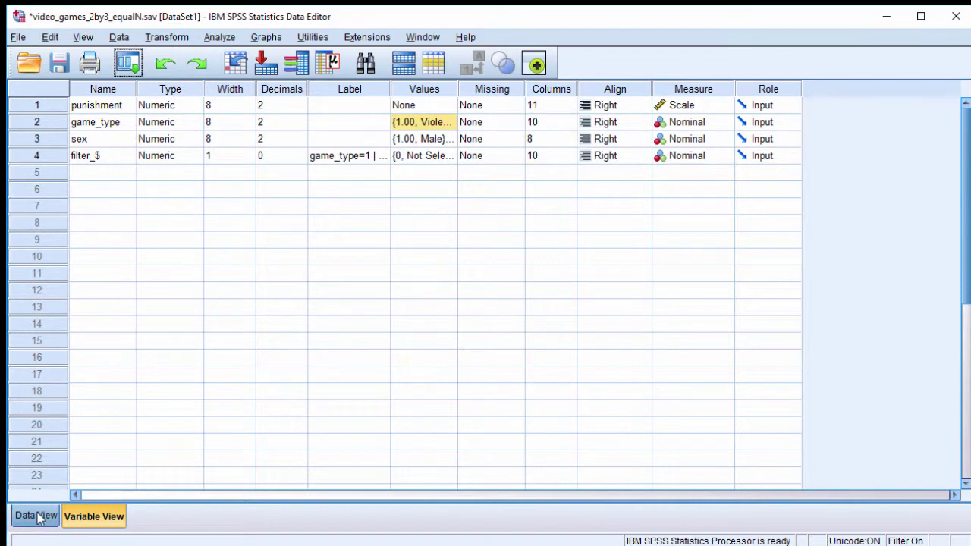
- In Data View, highlight the game_type cells of the excluded rows 17–32
{"action": "left_click", "coordinate": [36, 516]}
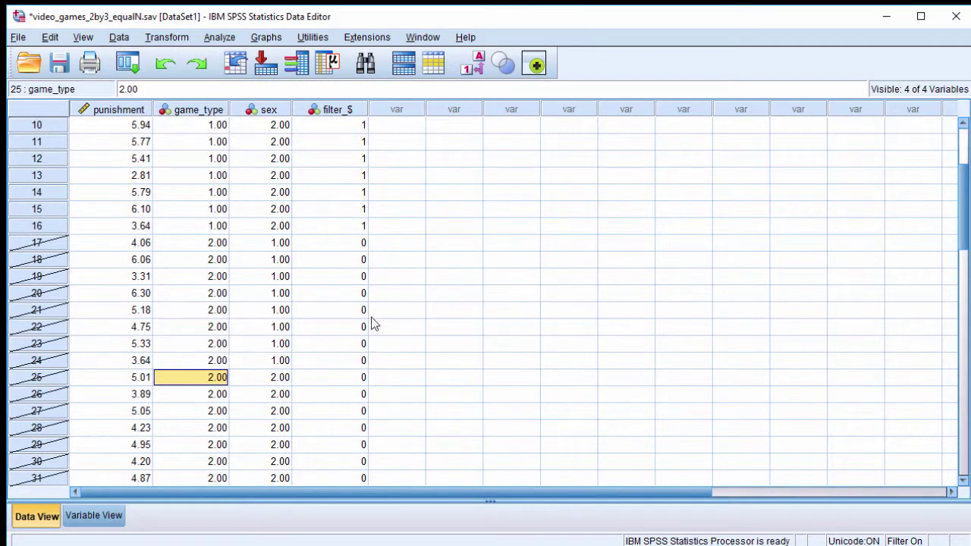
{"action": "scroll", "coordinate": [133, 265], "scroll_direction": "down", "scroll_amount": 1}
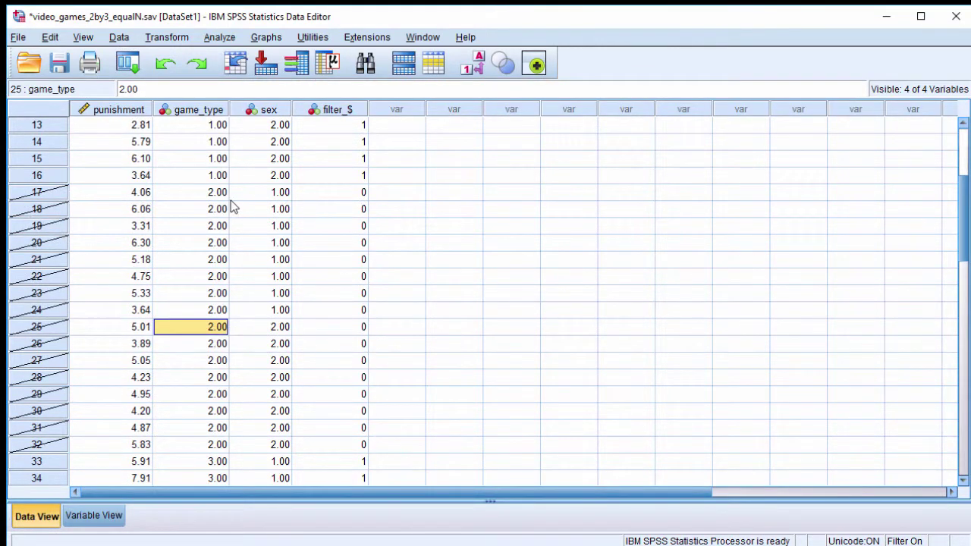
{"action": "left_click_drag", "start_coordinate": [218, 192], "coordinate": [215, 447]}
{"action": "scroll", "coordinate": [471, 348], "scroll_direction": "down", "scroll_amount": 5}
{"action": "scroll", "coordinate": [471, 347], "scroll_direction": "up", "scroll_amount": 7}
{"action": "scroll", "coordinate": [470, 348], "scroll_direction": "up", "scroll_amount": 2}
{"action": "scroll", "coordinate": [470, 348], "scroll_direction": "down", "scroll_amount": 7}
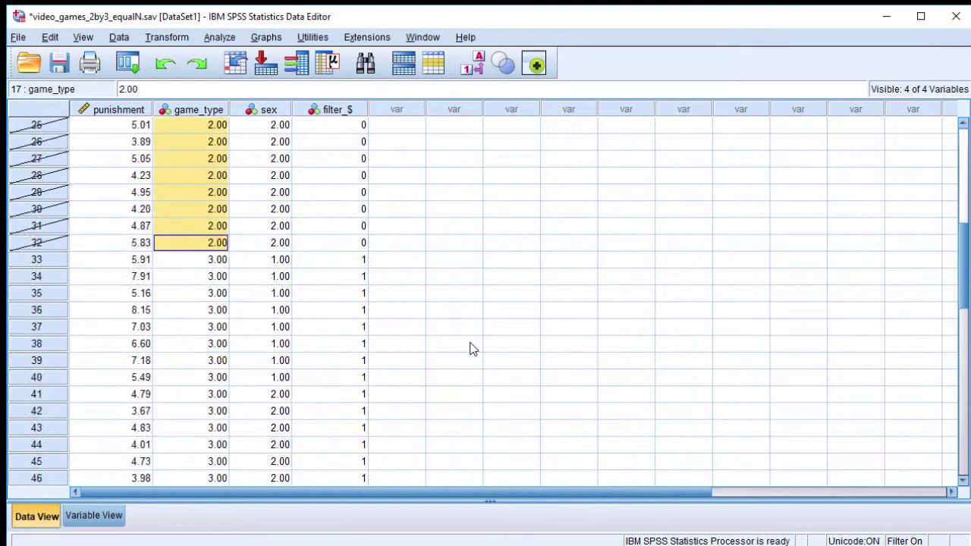
{"action": "scroll", "coordinate": [471, 348], "scroll_direction": "up", "scroll_amount": 7}
- Rerun the Univariate ANOVA with existing settings and locate the interaction, F = .025, p = .875
{"action": "left_click", "coordinate": [228, 37]}
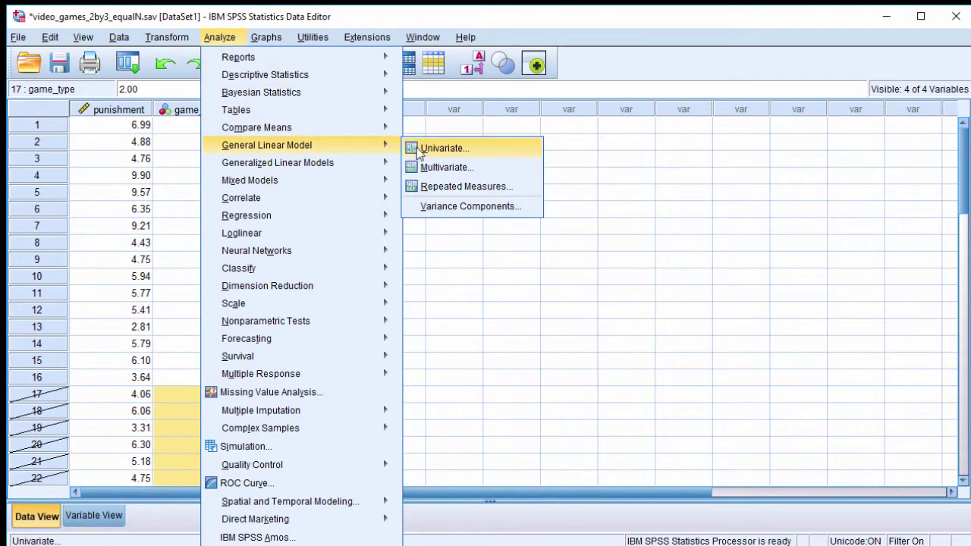
{"action": "left_click", "coordinate": [417, 147]}
{"action": "left_click", "coordinate": [410, 512]}
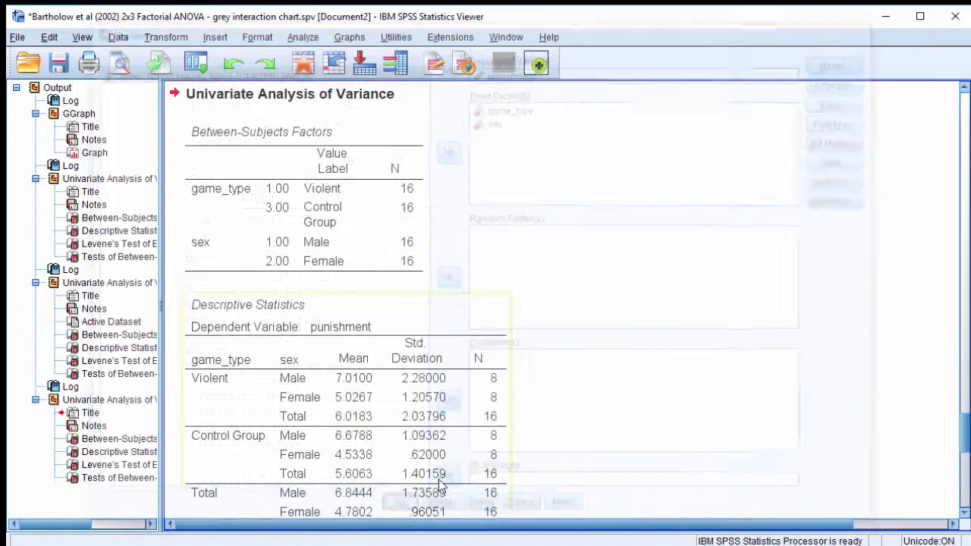
{"action": "scroll", "coordinate": [664, 357], "scroll_direction": "down", "scroll_amount": 5}
{"action": "scroll", "coordinate": [664, 357], "scroll_direction": "down", "scroll_amount": 4}
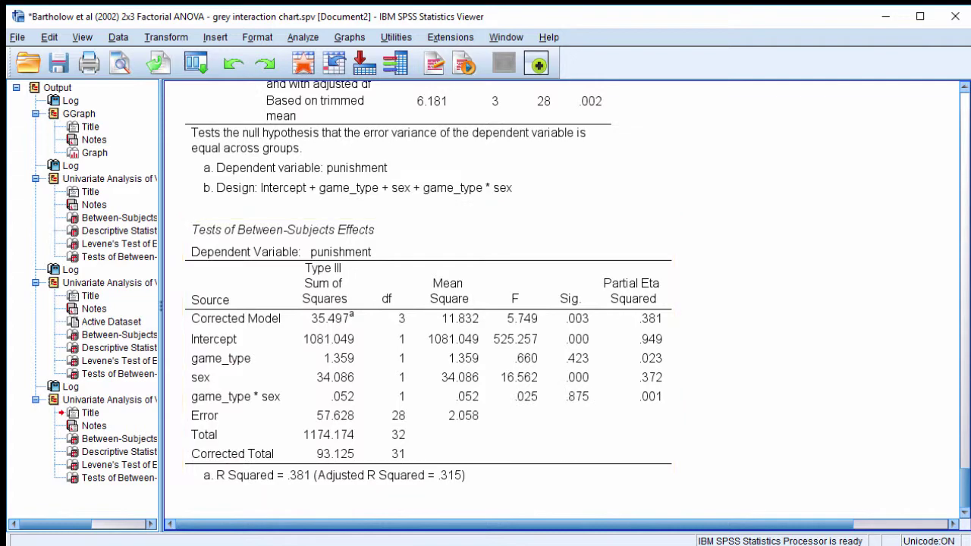
- In Figure C9.6, highlight Panel B's p = .875 and Panel C's p = .003 values
{"action": "key", "text": "alt+Tab"}
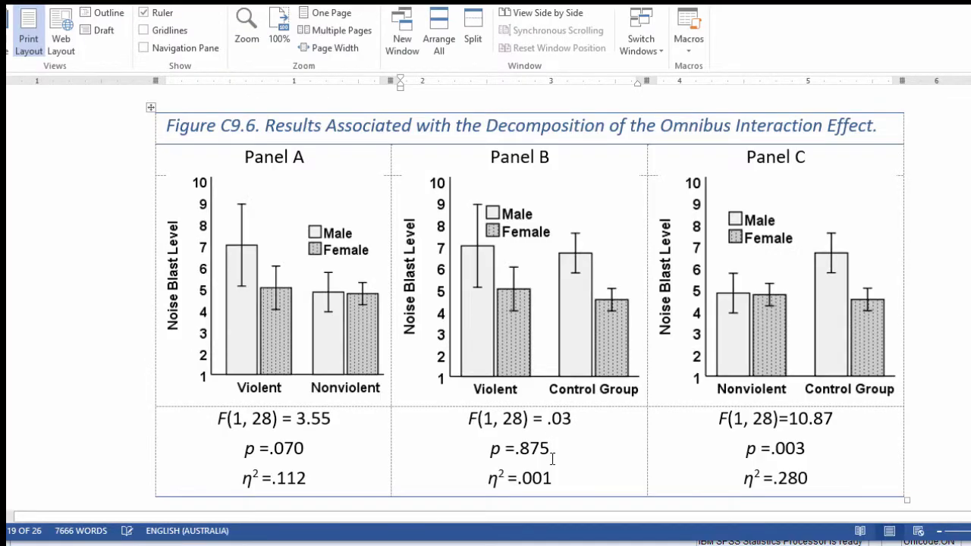
{"action": "left_click_drag", "start_coordinate": [558, 455], "coordinate": [452, 453]}
{"action": "left_click", "coordinate": [488, 478]}
{"action": "left_click_drag", "start_coordinate": [806, 448], "coordinate": [750, 444]}
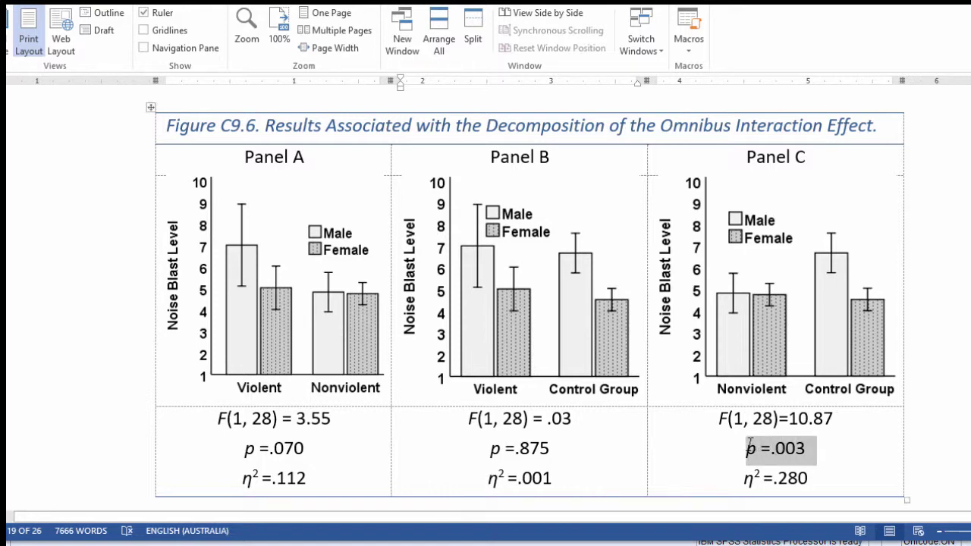
{"action": "left_click", "coordinate": [755, 475]}
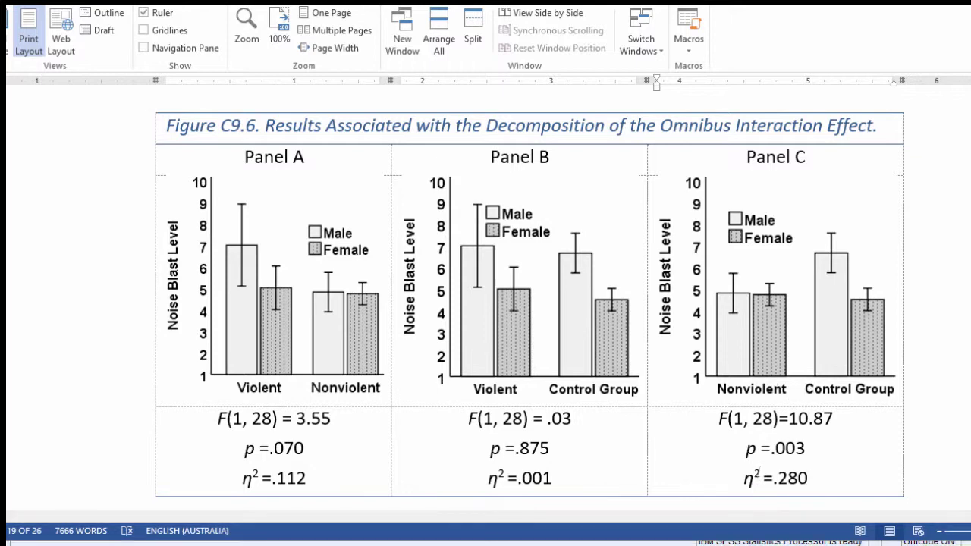
- Change the Select Cases filter from game_type=1 to game_type=2 to keep Nonviolent and Control Group
{"action": "key", "text": "alt+Tab"}
{"action": "left_click", "coordinate": [119, 37]}
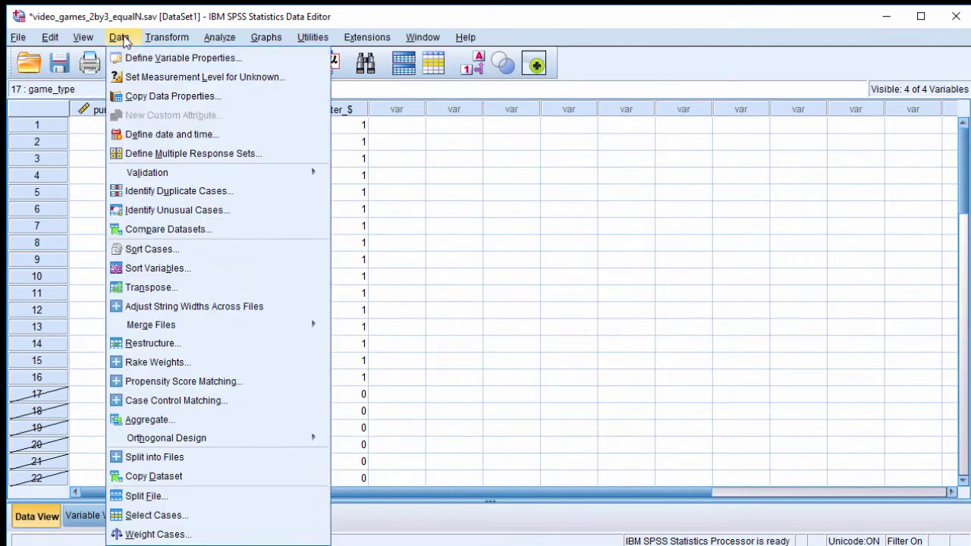
{"action": "left_click", "coordinate": [183, 515]}
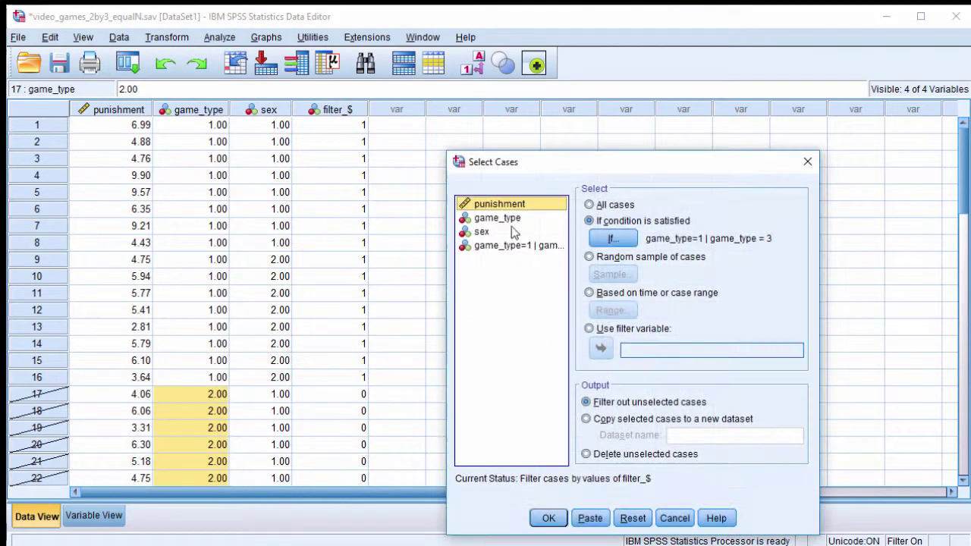
{"action": "left_click", "coordinate": [605, 197]}
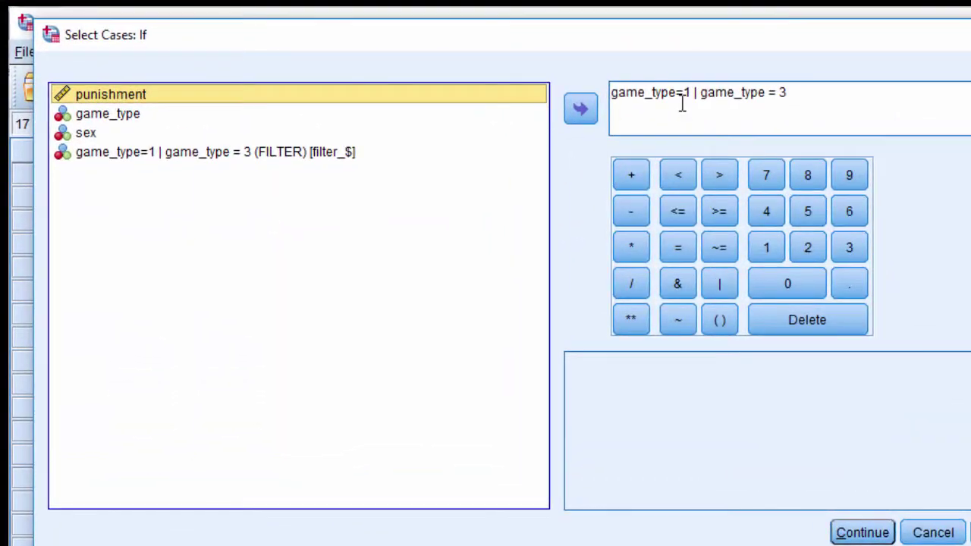
{"action": "left_click", "coordinate": [682, 95]}
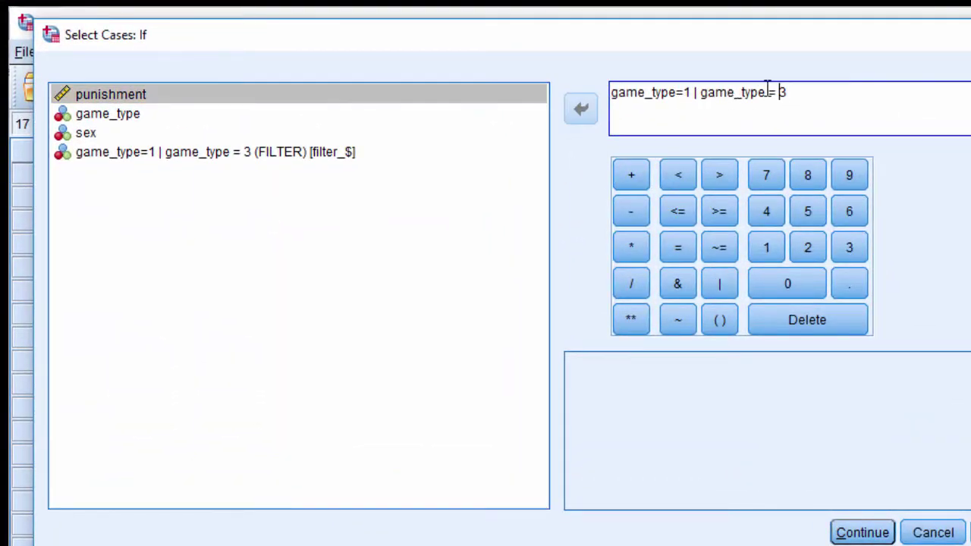
{"action": "key", "text": "shift+Right"}
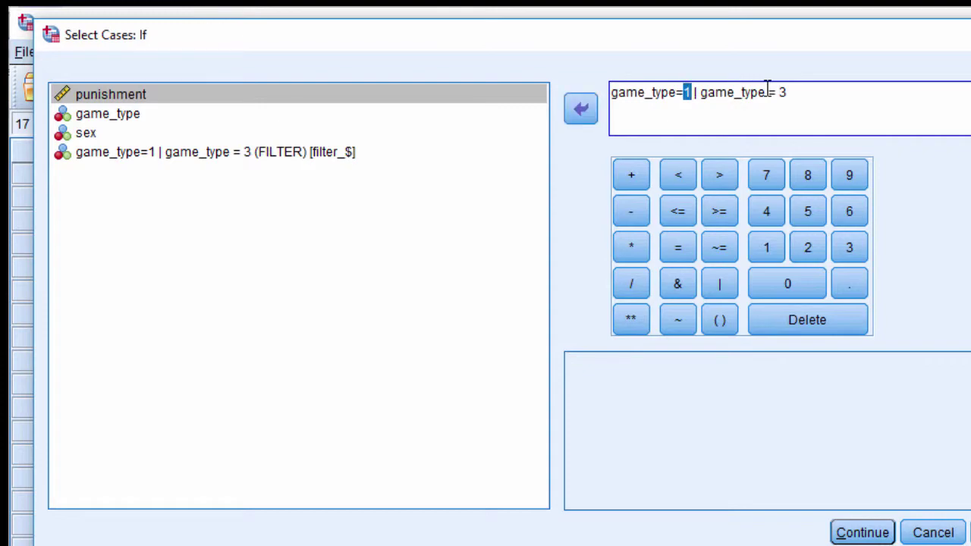
{"action": "type", "text": "2"}
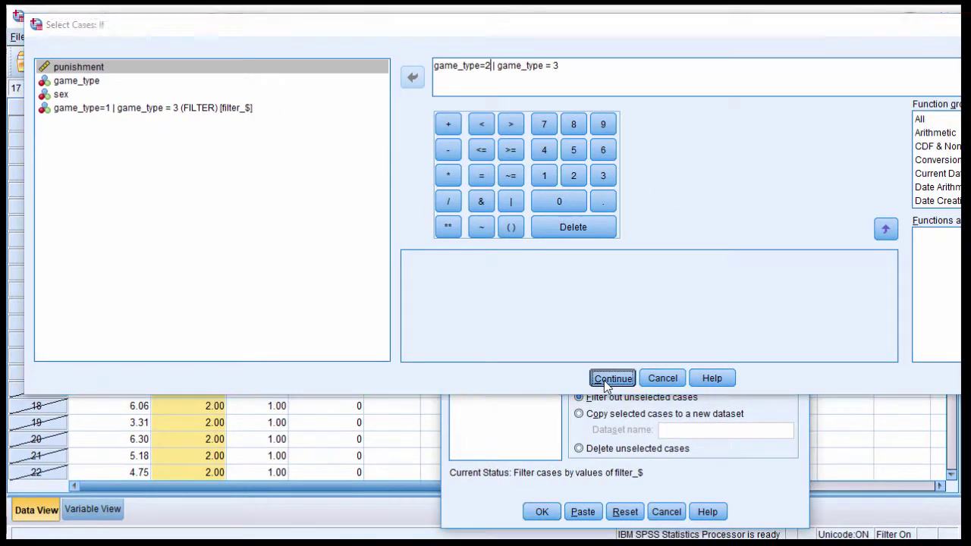
{"action": "left_click", "coordinate": [611, 379]}
{"action": "left_click", "coordinate": [540, 512]}
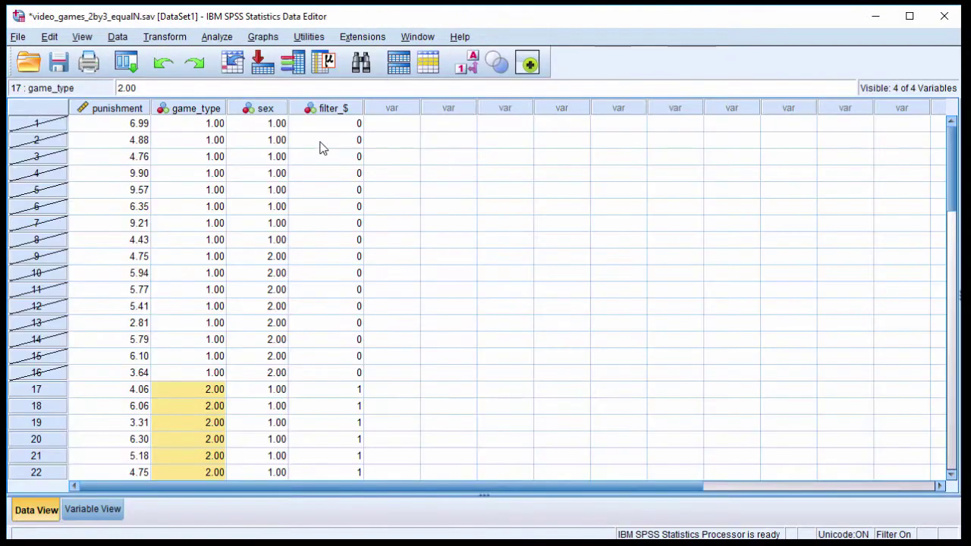
- Check the excluded rows, then rerun the univariate ANOVA: interaction F = 10.867, p = .003
{"action": "scroll", "coordinate": [234, 306], "scroll_direction": "down", "scroll_amount": 4}
{"action": "scroll", "coordinate": [234, 305], "scroll_direction": "up", "scroll_amount": 4}
{"action": "left_click_drag", "start_coordinate": [215, 125], "coordinate": [226, 370]}
{"action": "scroll", "coordinate": [230, 304], "scroll_direction": "down", "scroll_amount": 3}
{"action": "scroll", "coordinate": [230, 303], "scroll_direction": "down", "scroll_amount": 7}
{"action": "scroll", "coordinate": [230, 303], "scroll_direction": "up", "scroll_amount": 10}
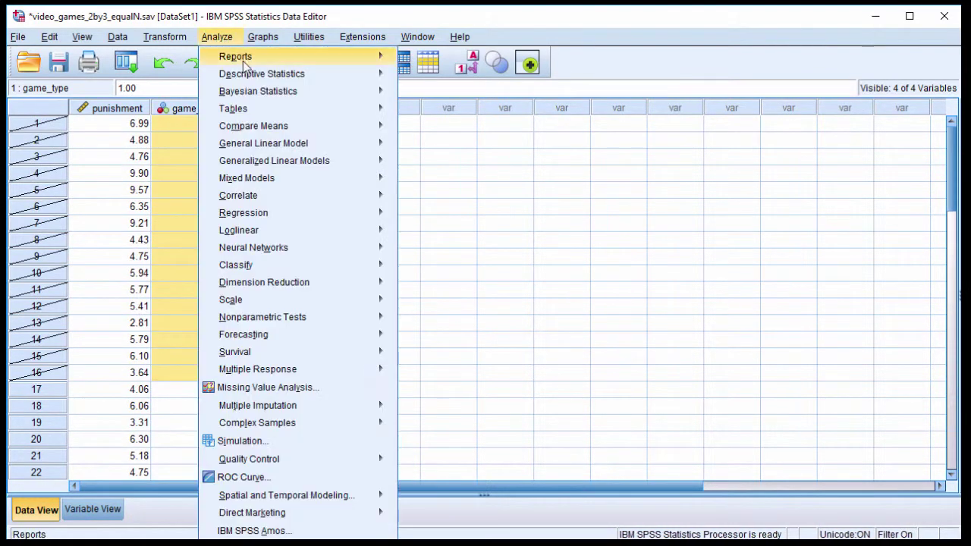
{"action": "mouse_move", "coordinate": [303, 144]}
{"action": "left_click", "coordinate": [429, 149]}
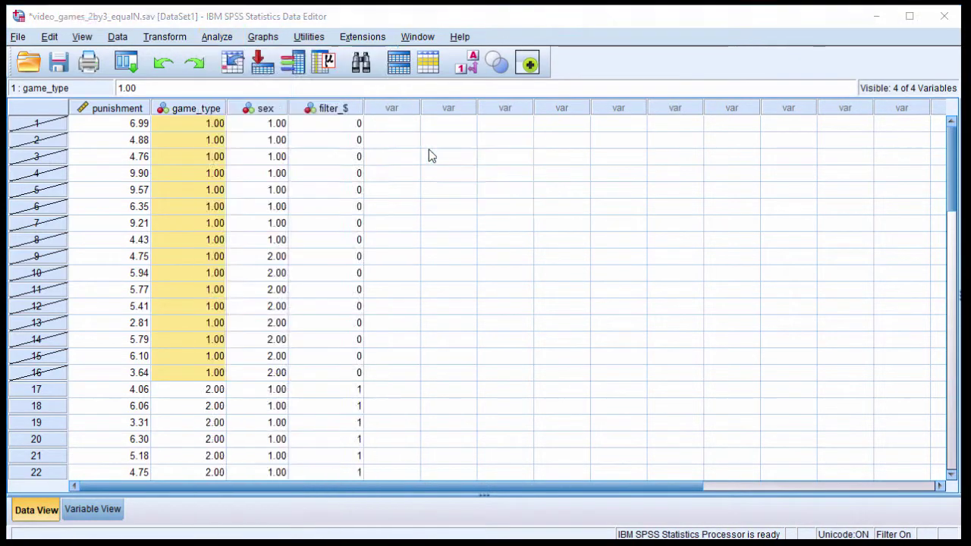
{"action": "left_click", "coordinate": [397, 503]}
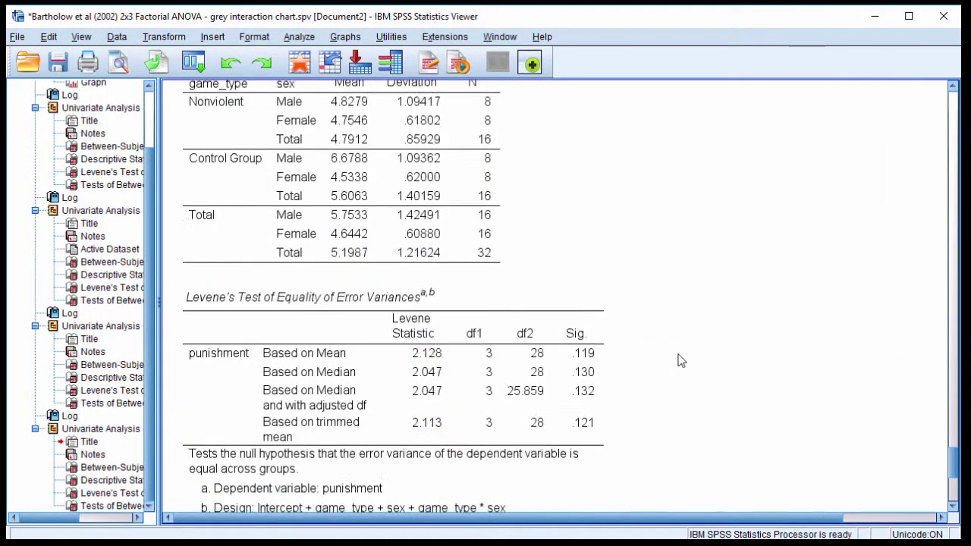
{"action": "scroll", "coordinate": [680, 360], "scroll_direction": "down", "scroll_amount": 5}
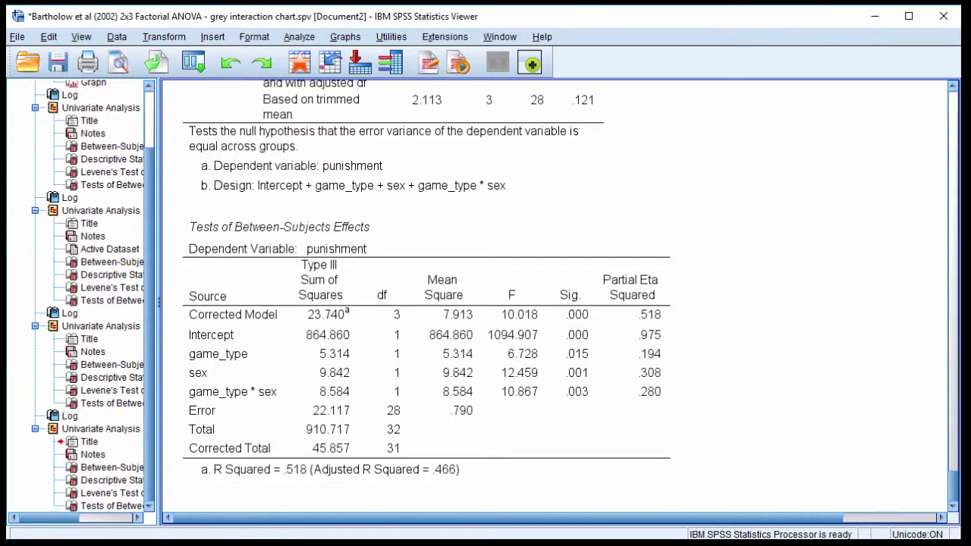
- Shift the Figure C9.5 snip window right and loop the Nonviolent and Control Group bars
{"action": "key", "text": "alt+Tab"}
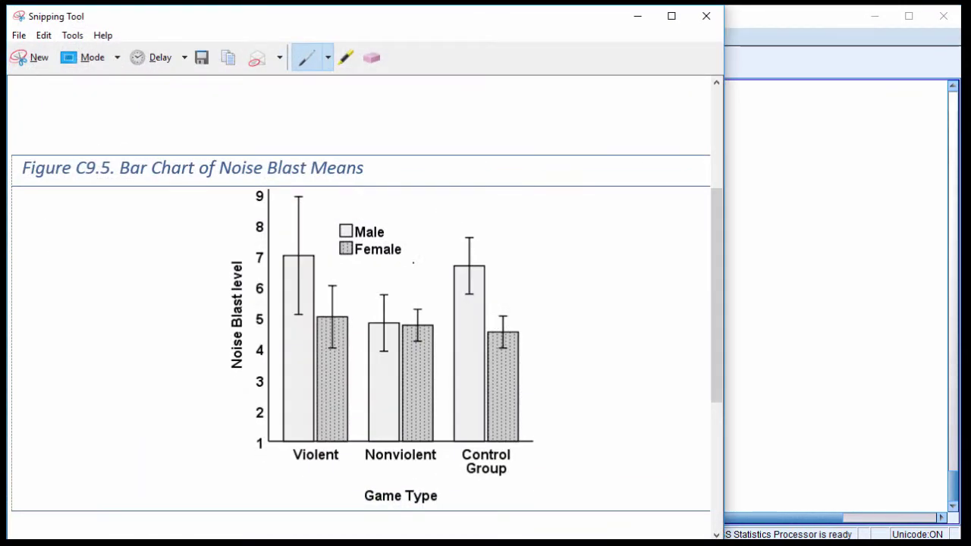
{"action": "left_click_drag", "start_coordinate": [367, 26], "coordinate": [407, 23]}
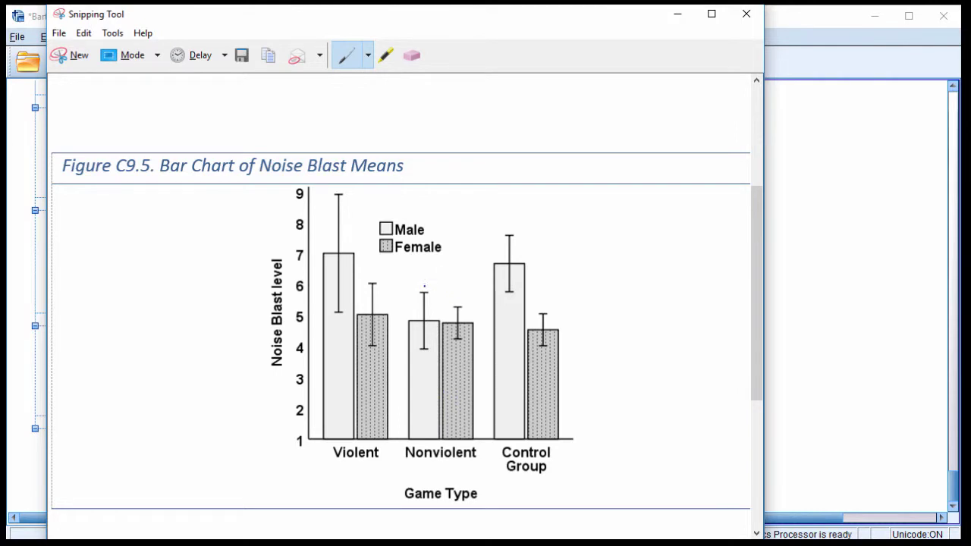
{"action": "mouse_move", "coordinate": [597, 260]}
{"action": "left_mouse_down"}
{"action": "mouse_move", "coordinate": [499, 245]}
{"action": "mouse_move", "coordinate": [428, 279]}
{"action": "mouse_move", "coordinate": [403, 319]}
{"action": "mouse_move", "coordinate": [397, 364]}
{"action": "mouse_move", "coordinate": [399, 410]}
{"action": "mouse_move", "coordinate": [425, 478]}
{"action": "mouse_move", "coordinate": [507, 479]}
{"action": "mouse_move", "coordinate": [590, 450]}
{"action": "mouse_move", "coordinate": [605, 394]}
{"action": "mouse_move", "coordinate": [604, 303]}
{"action": "mouse_move", "coordinate": [592, 266]}
{"action": "left_mouse_up"}
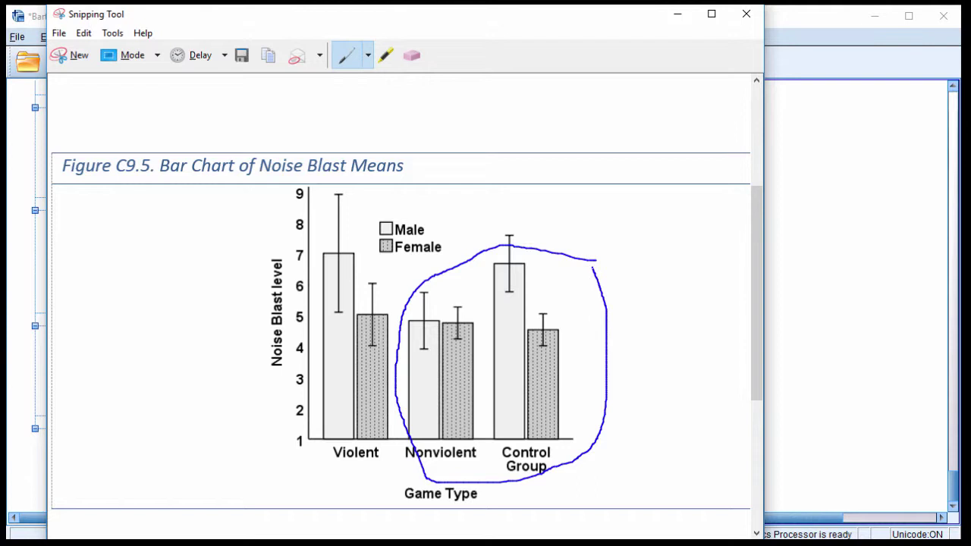